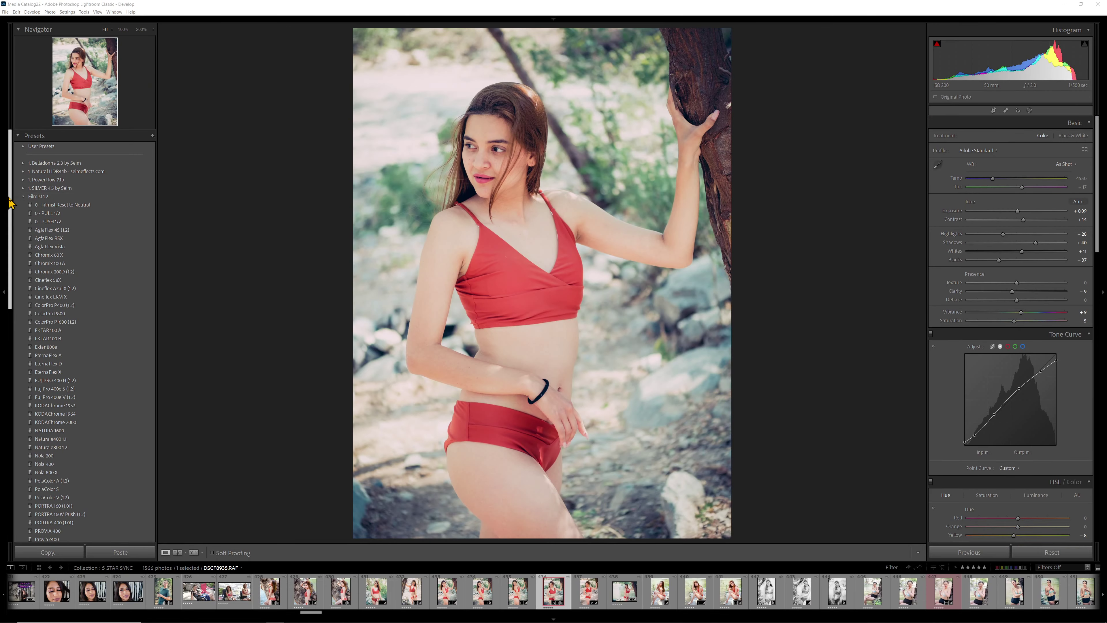
Switch to the Downloads folder and view the available file actions for Filmist 1.3 Complete.zip
{"action": "left_click", "coordinate": [1063, 6]}
{"action": "left_click", "coordinate": [345, 158]}
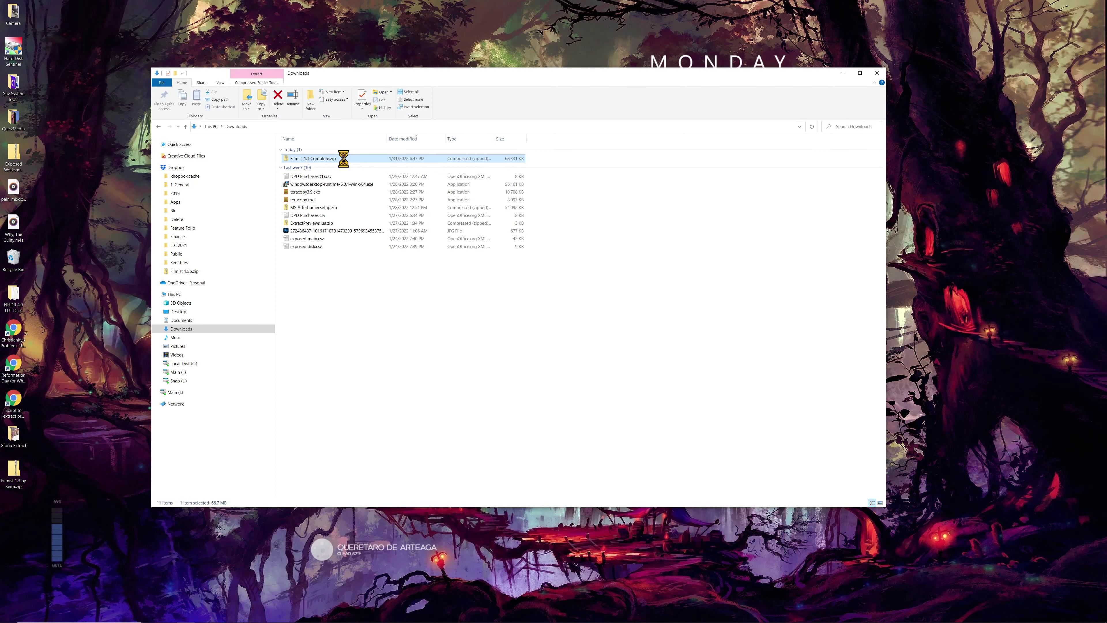
{"action": "right_click", "coordinate": [344, 160]}
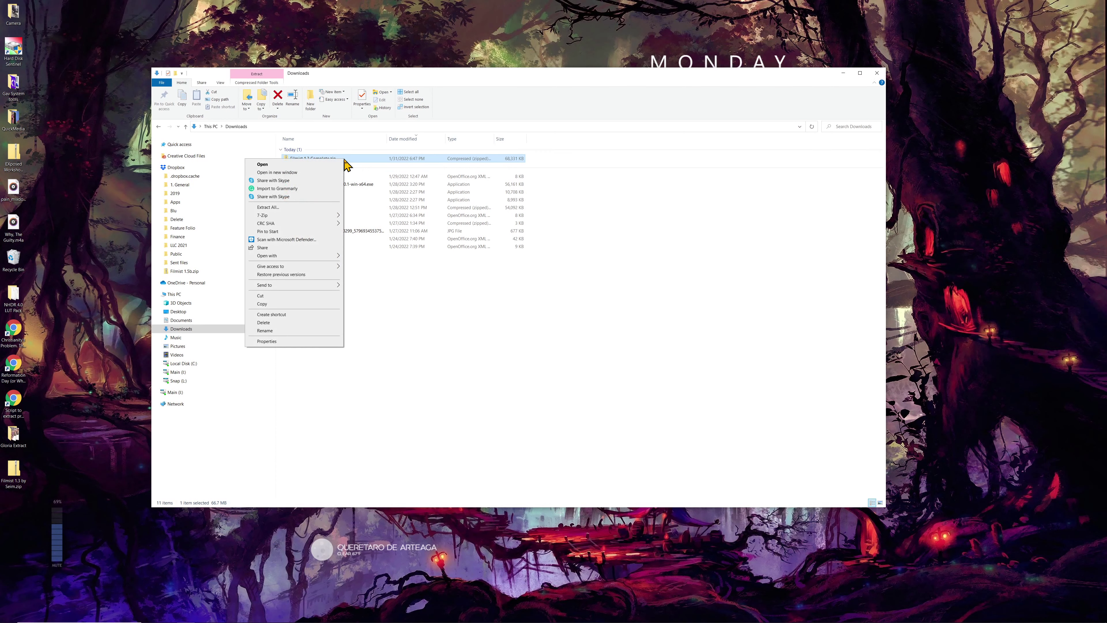
{"action": "left_click", "coordinate": [466, 322]}
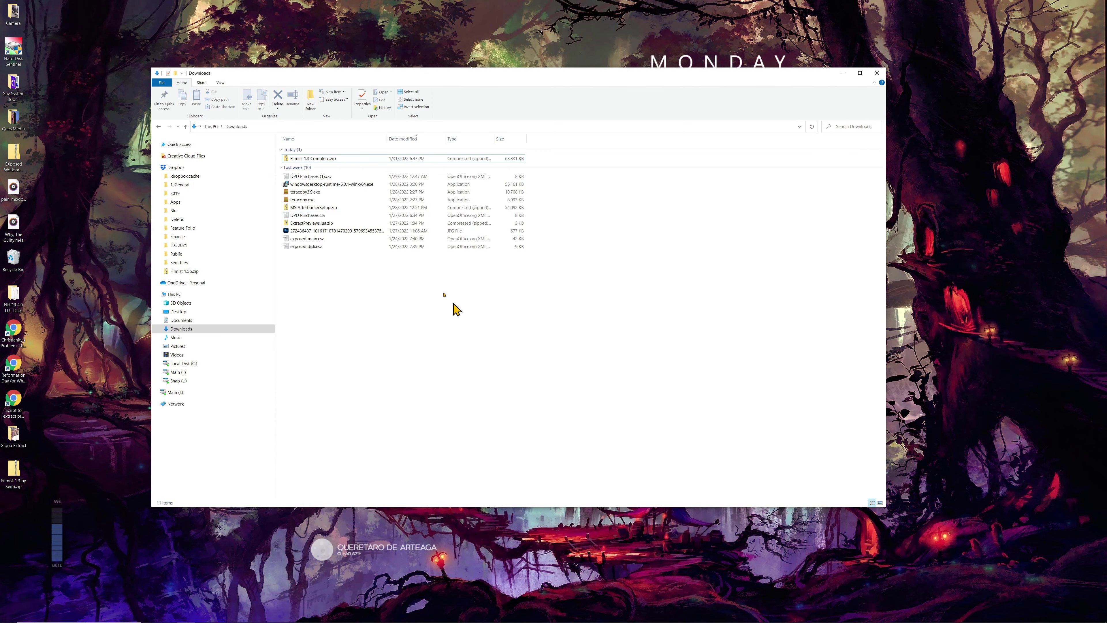
Locate Filmist 1.3 by Seim.zip in the archive's 1. Filmist LR Current CC-PS-RAW folder and close the window
{"action": "double_click", "coordinate": [314, 159]}
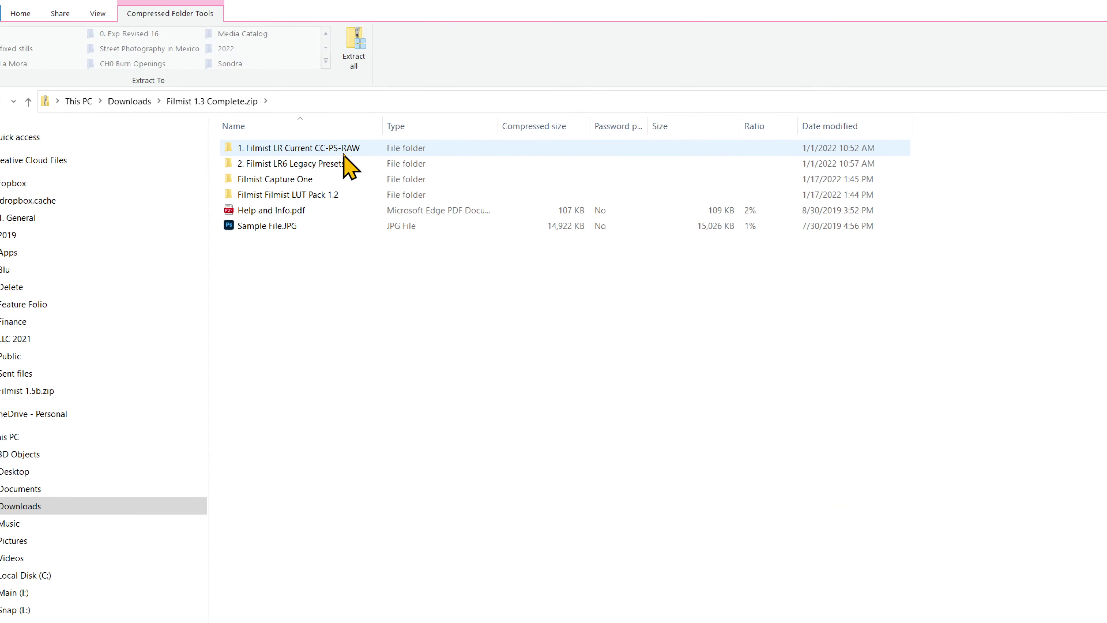
{"action": "double_click", "coordinate": [322, 149]}
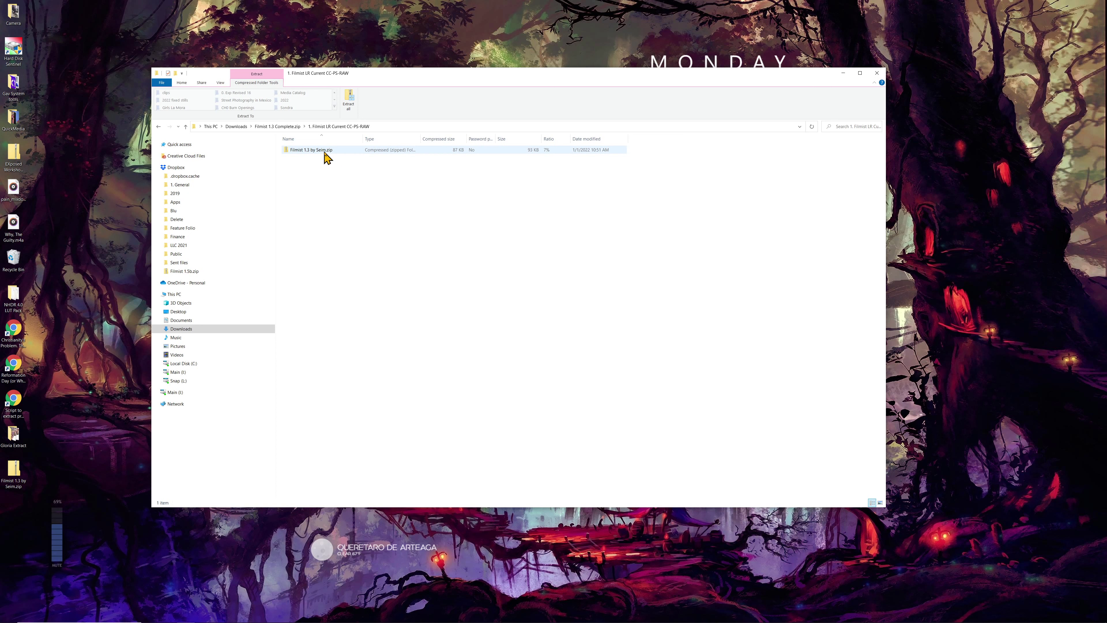
{"action": "left_click", "coordinate": [321, 151]}
{"action": "left_click", "coordinate": [401, 327]}
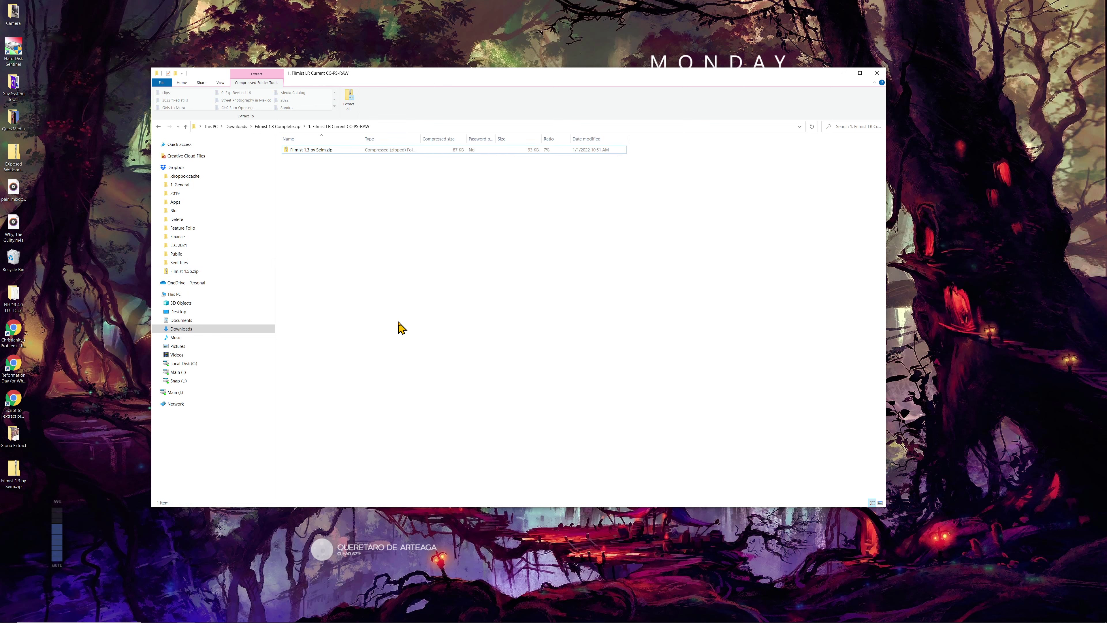
{"action": "left_click", "coordinate": [877, 73]}
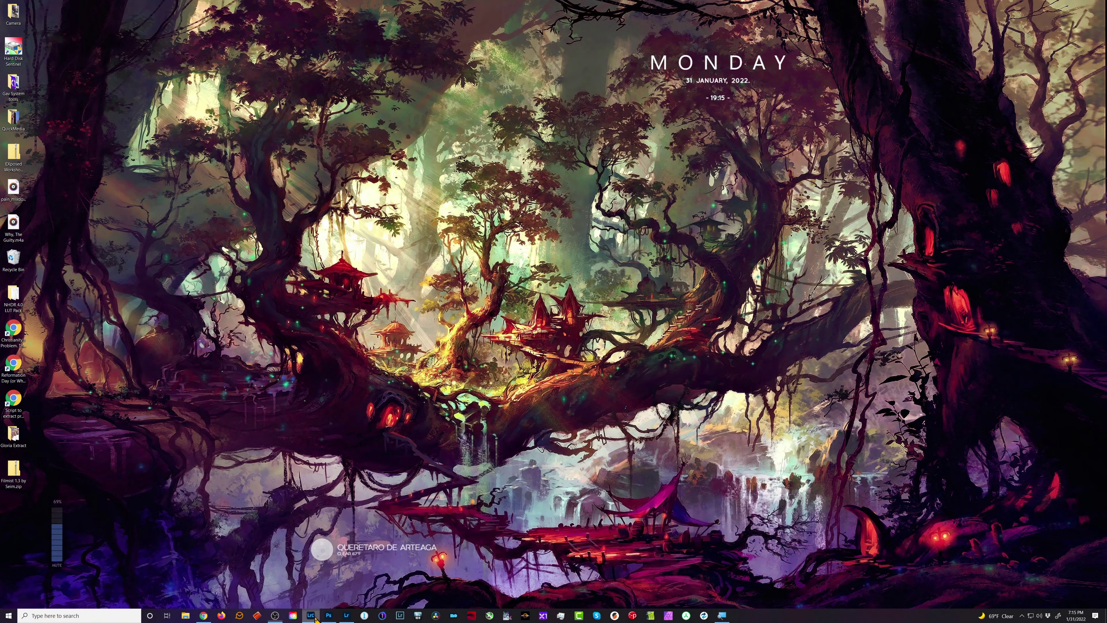
Switch to Lightroom Classic and collapse the Filmist 1.2 preset group
{"action": "left_click", "coordinate": [311, 615]}
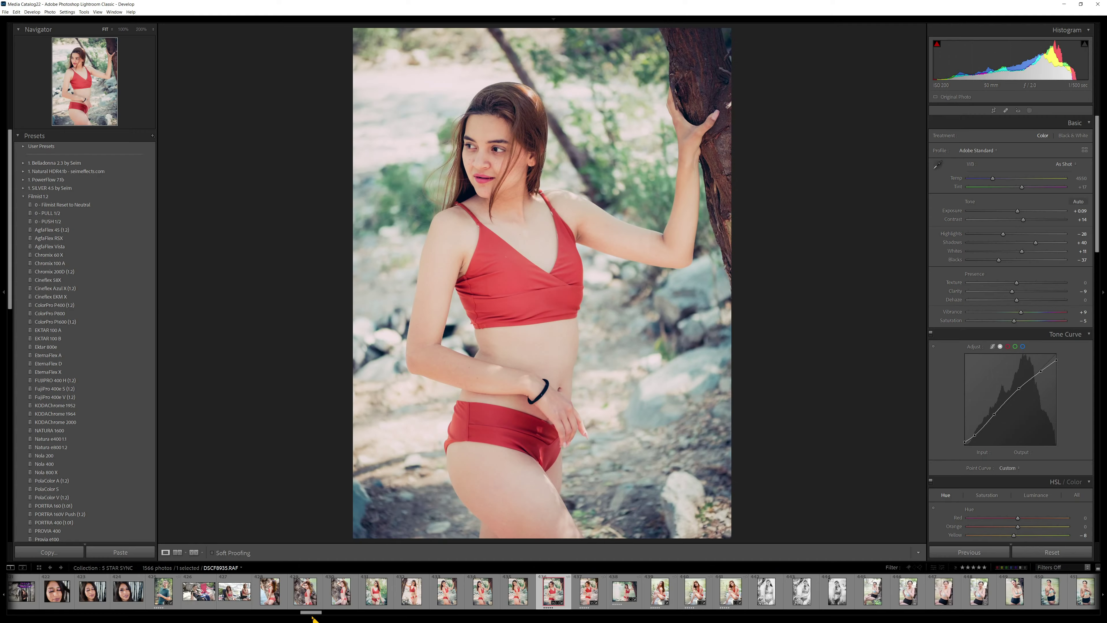
{"action": "left_click", "coordinate": [24, 197]}
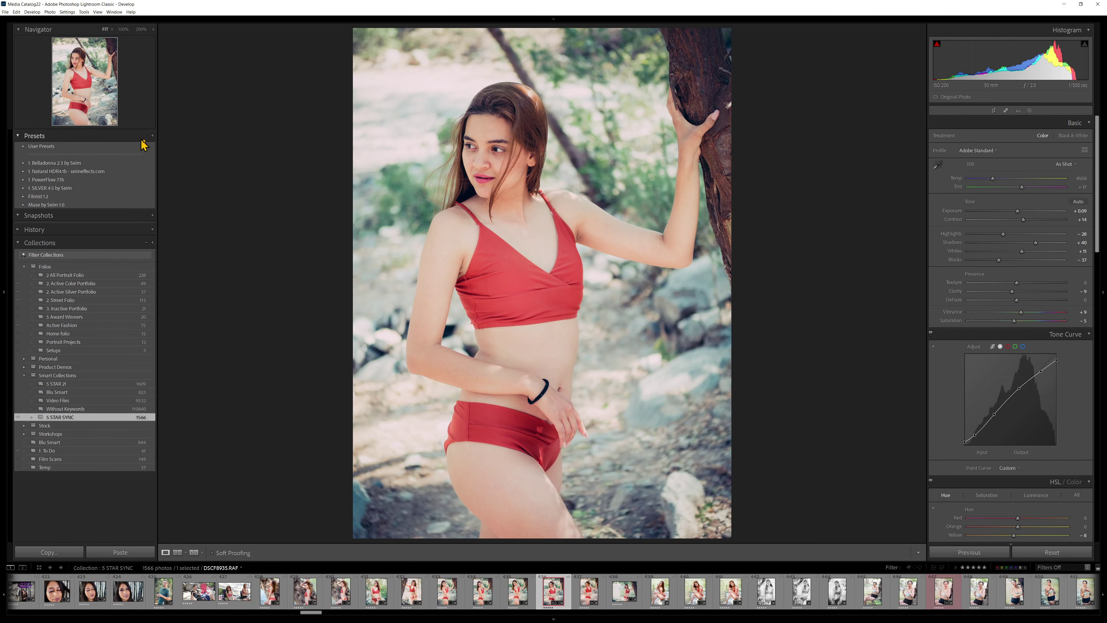
{"action": "left_click", "coordinate": [153, 139]}
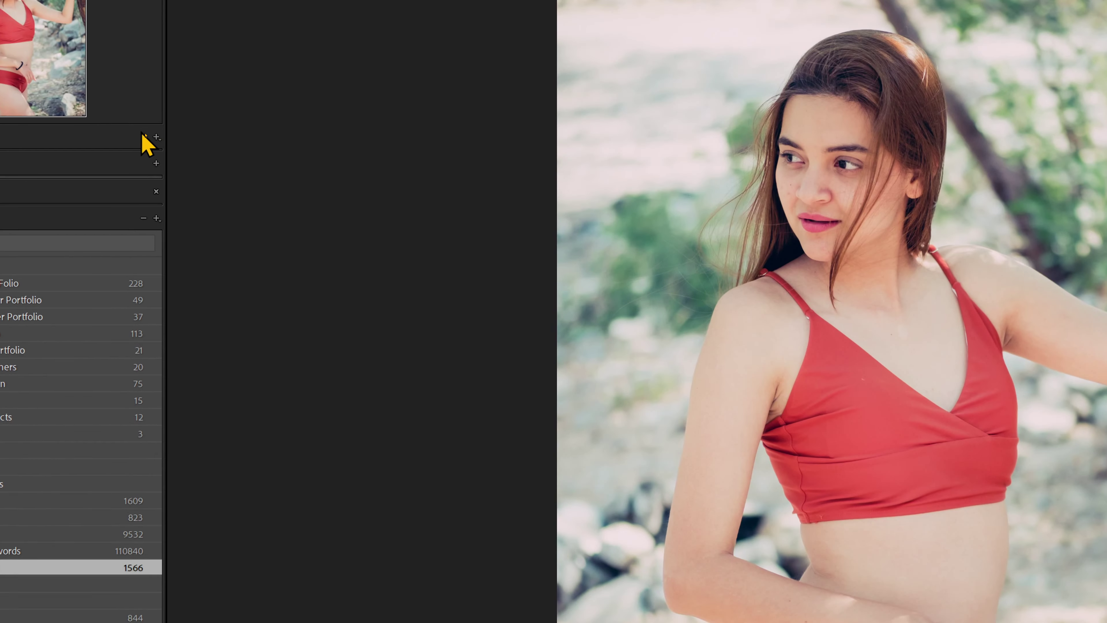
{"action": "left_click", "coordinate": [111, 144]}
Import Filmist 1.3 by Seim.zip from the Desktop as develop presets
{"action": "left_click", "coordinate": [155, 137]}
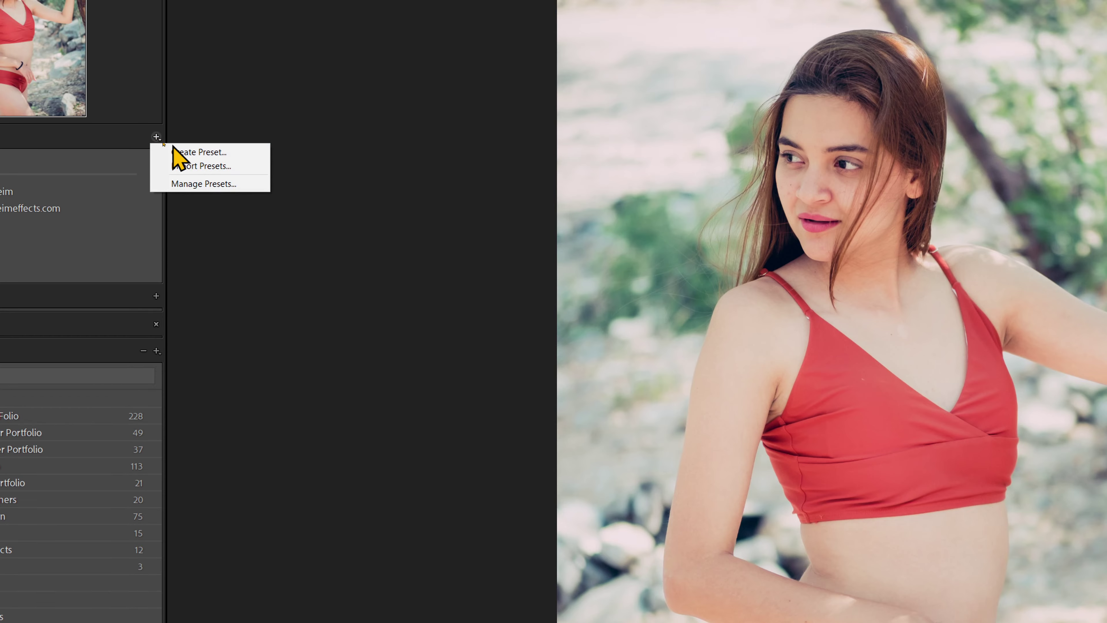
{"action": "left_click", "coordinate": [216, 166]}
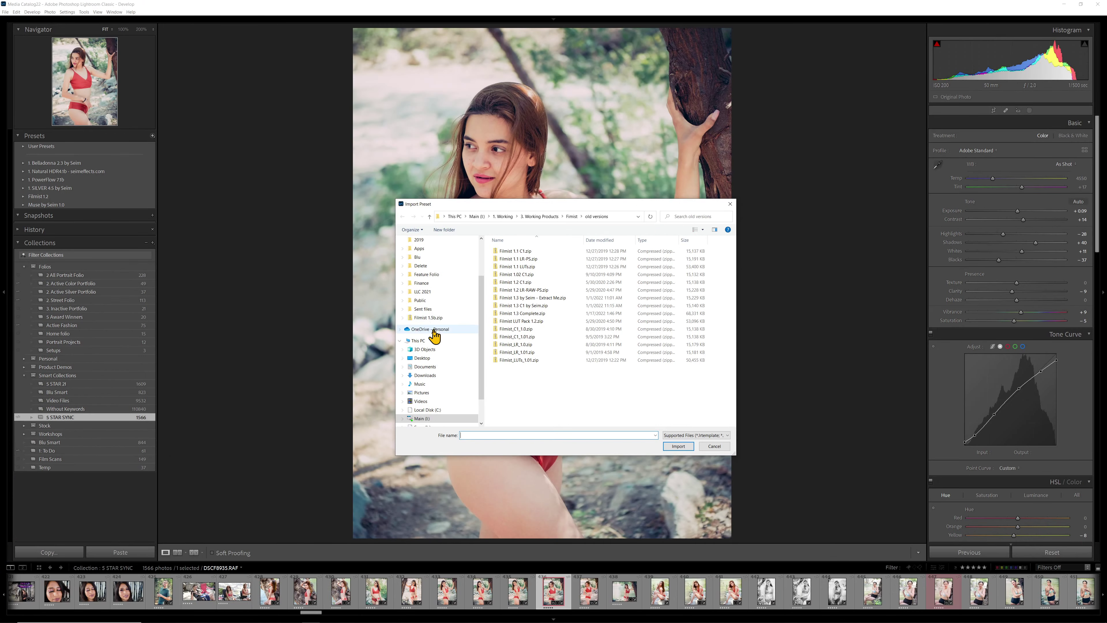
{"action": "left_click", "coordinate": [419, 358]}
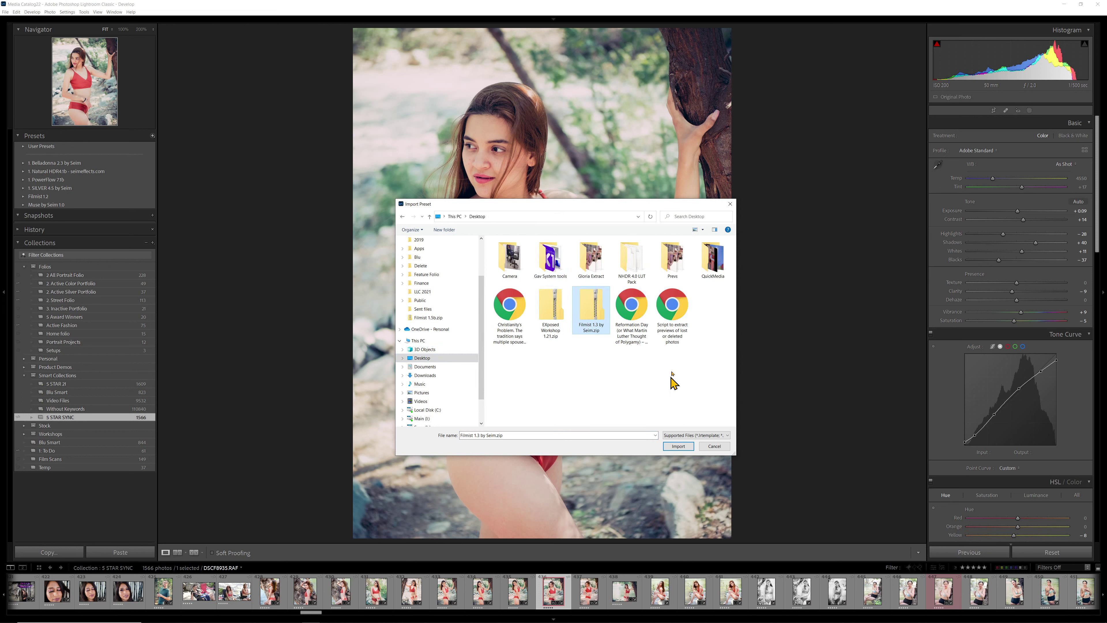
{"action": "left_click", "coordinate": [675, 446]}
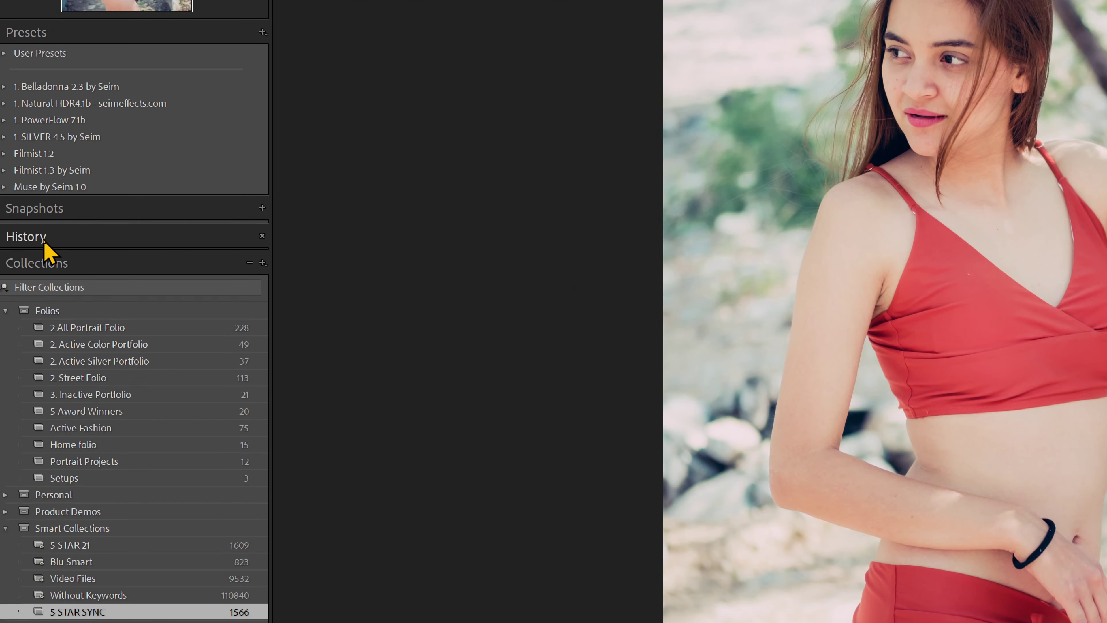
Expand the Filmist 1.3 by Seim preset group and permanently delete the whole group
{"action": "left_click", "coordinate": [3, 171]}
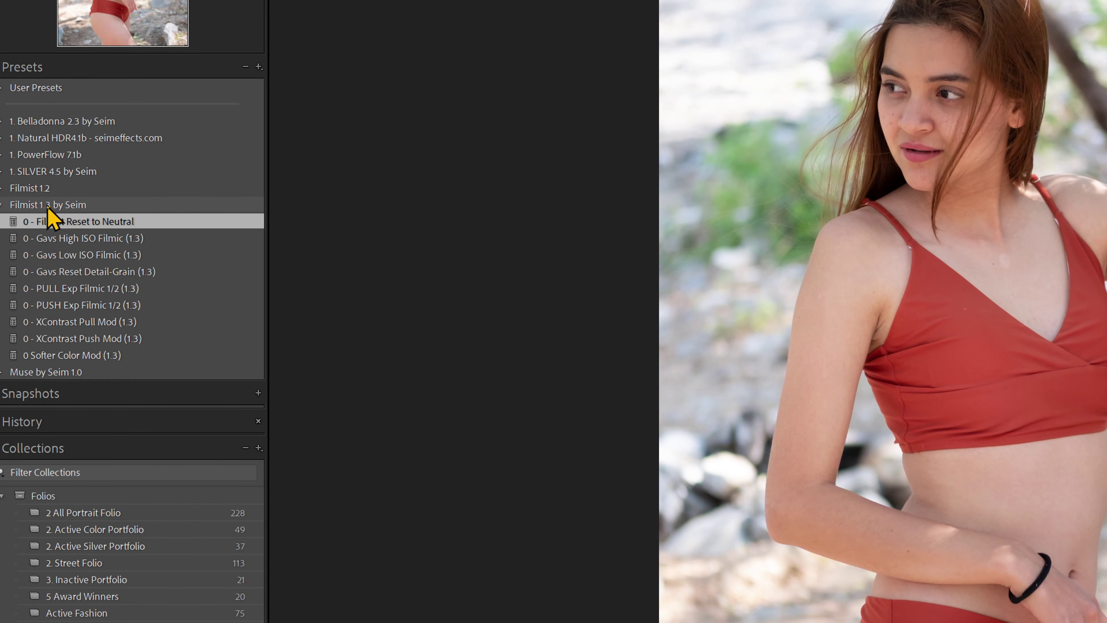
{"action": "right_click", "coordinate": [48, 206]}
{"action": "left_click", "coordinate": [99, 228]}
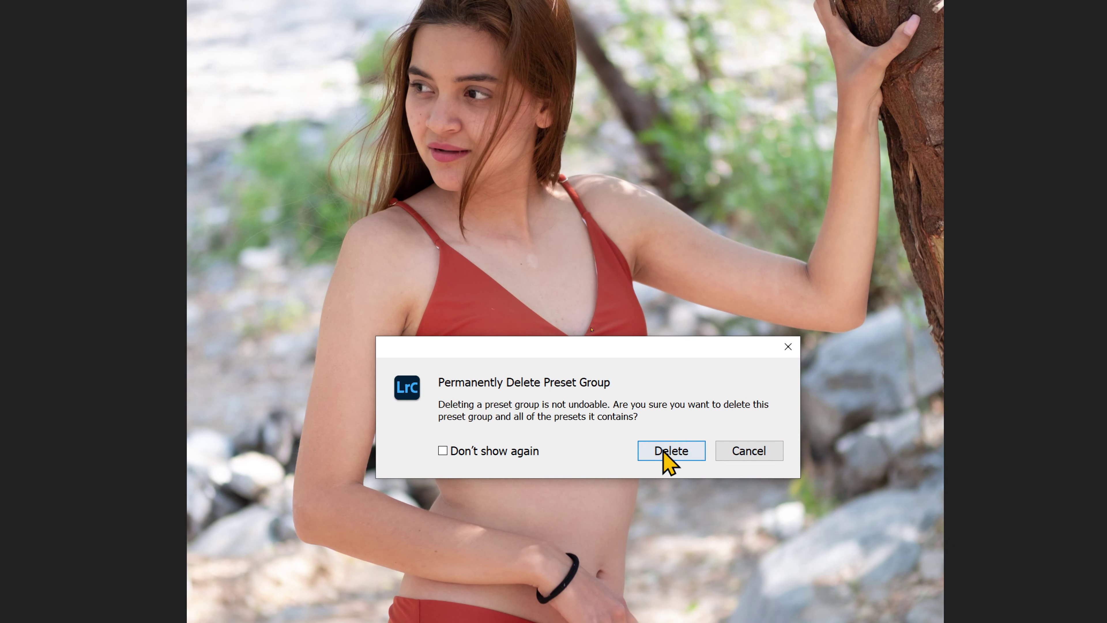
{"action": "left_click", "coordinate": [667, 458]}
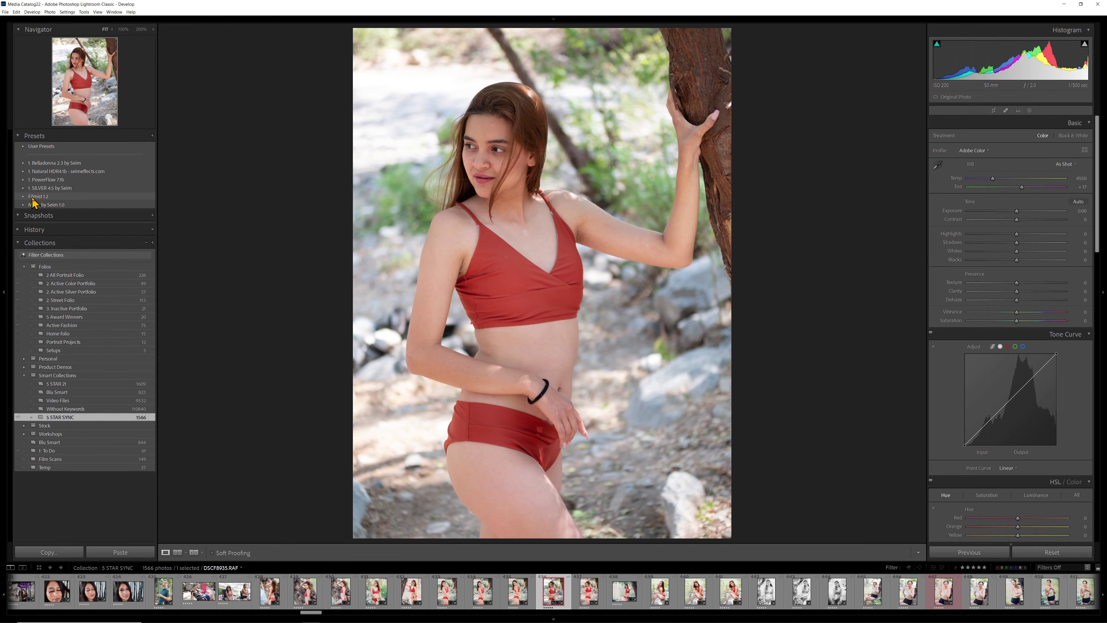
Permanently delete the old Filmist 1.2 preset group
{"action": "right_click", "coordinate": [33, 201]}
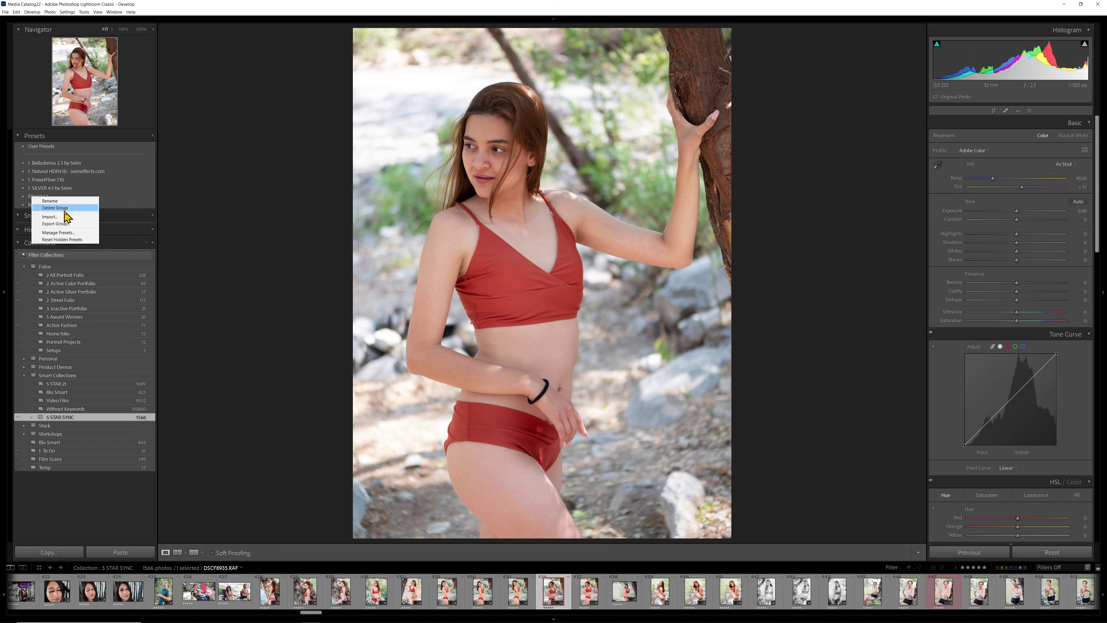
{"action": "left_click", "coordinate": [65, 208]}
{"action": "left_click", "coordinate": [593, 328]}
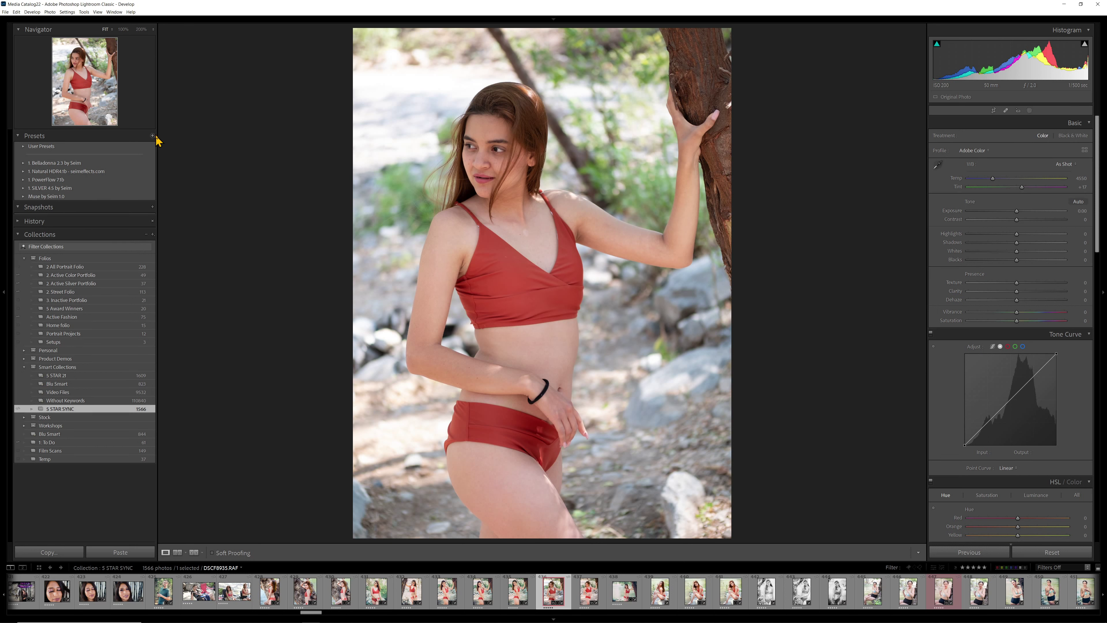
Reimport the Filmist 1.3 by Seim.zip preset package from the Desktop
{"action": "left_click", "coordinate": [169, 150]}
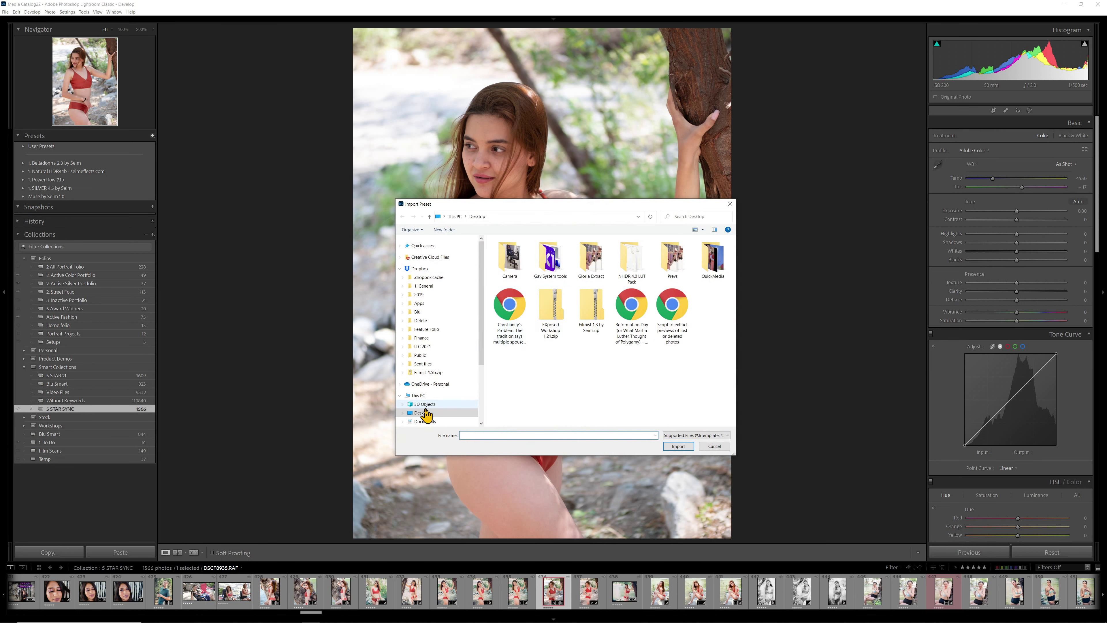
{"action": "double_click", "coordinate": [599, 315]}
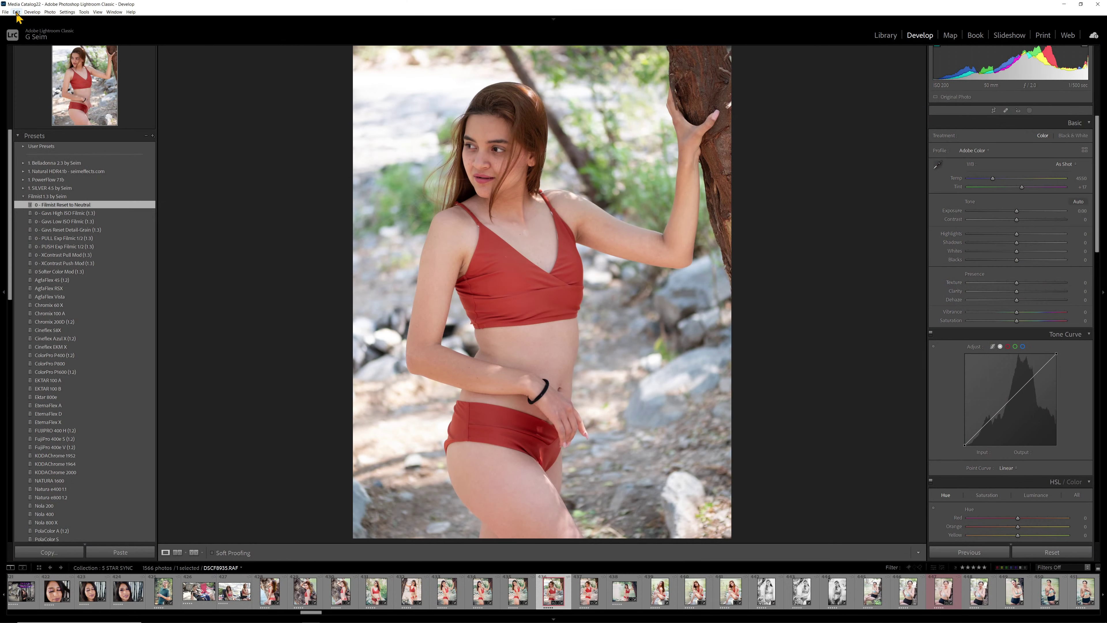
Show the Lightroom Develop presets location on disk from the Presets preferences
{"action": "left_click", "coordinate": [17, 12]}
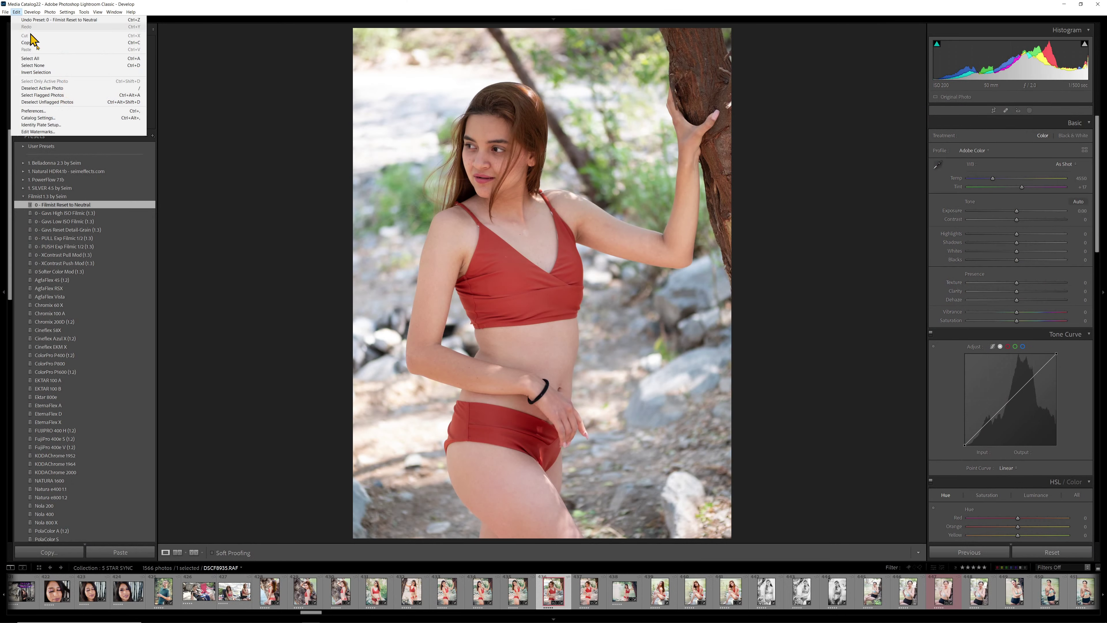
{"action": "left_click", "coordinate": [57, 112]}
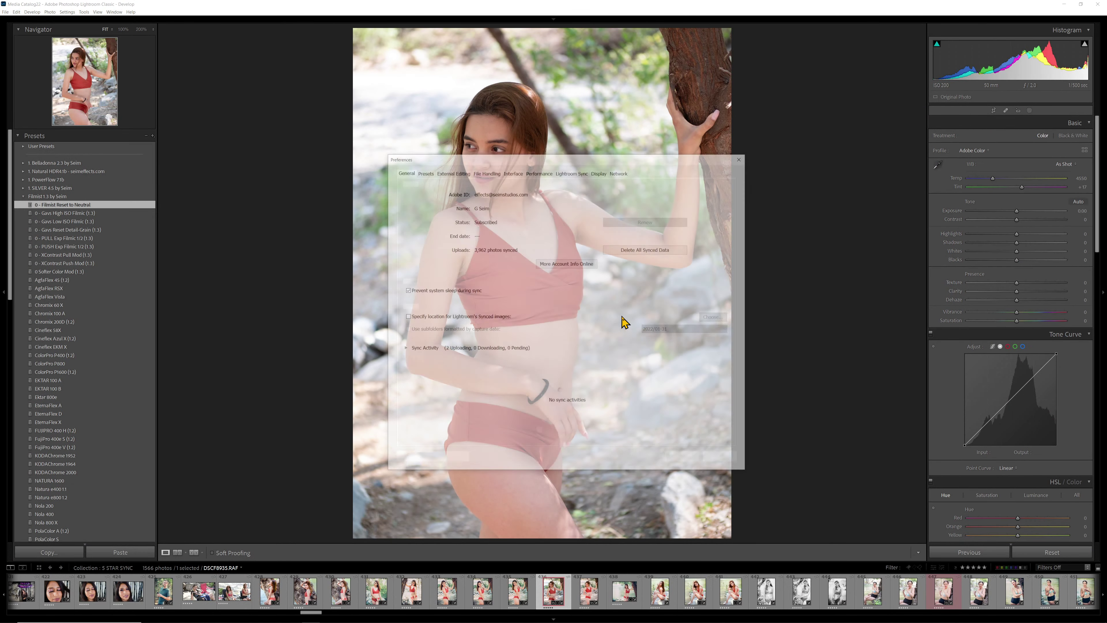
{"action": "left_click", "coordinate": [423, 171]}
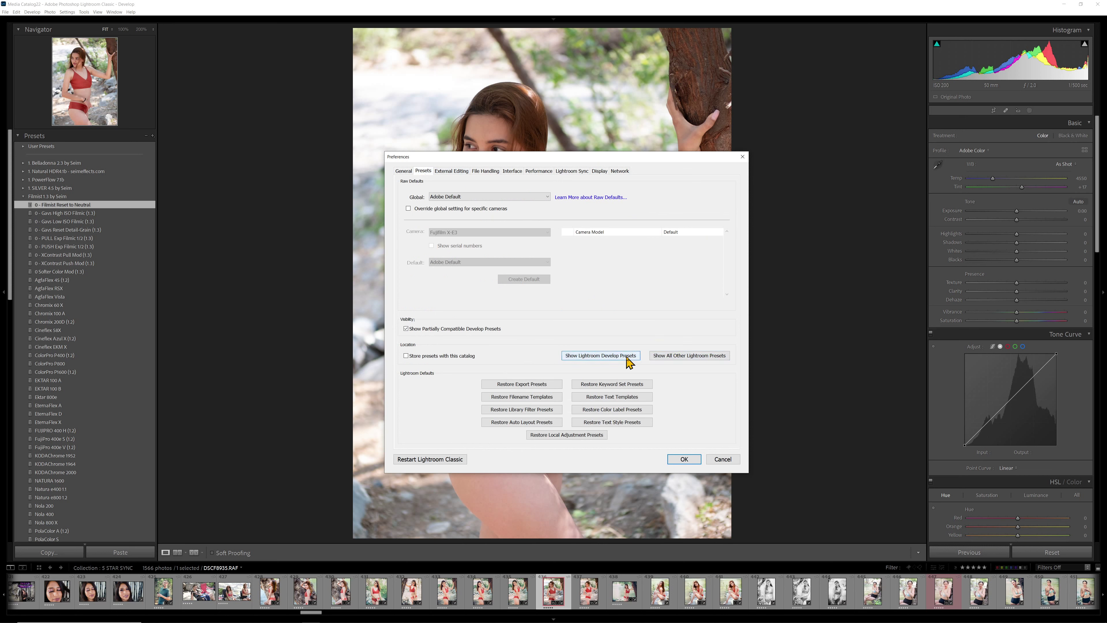
{"action": "left_click", "coordinate": [596, 357]}
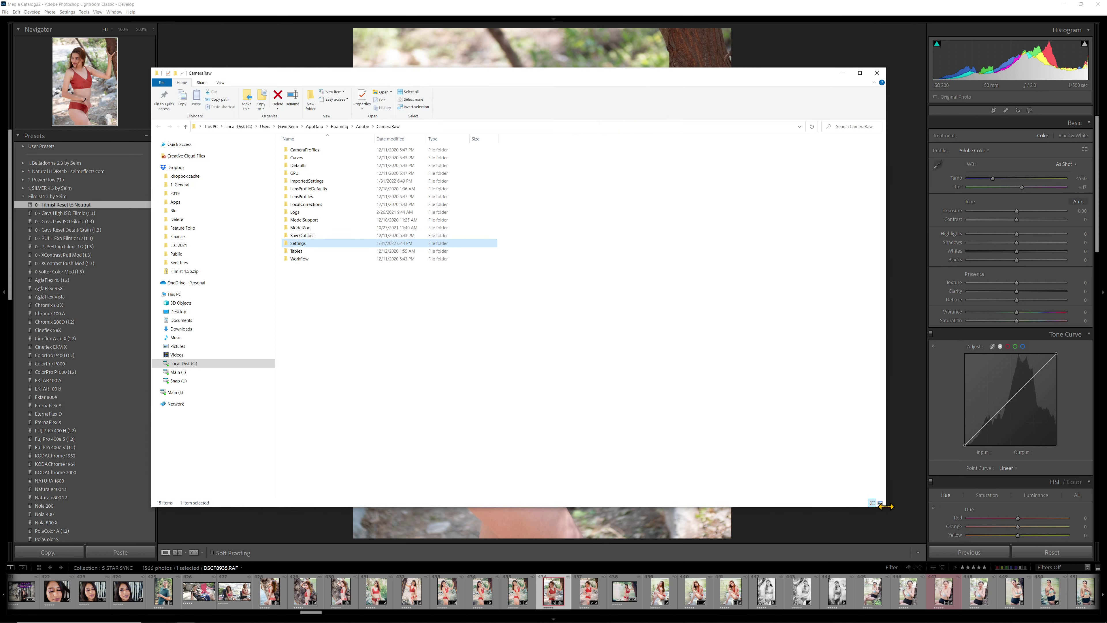
Open the Settings folder inside CameraRaw to examine the stored preset folders and cancel the preferences
{"action": "left_click_drag", "start_coordinate": [884, 506], "coordinate": [706, 420]}
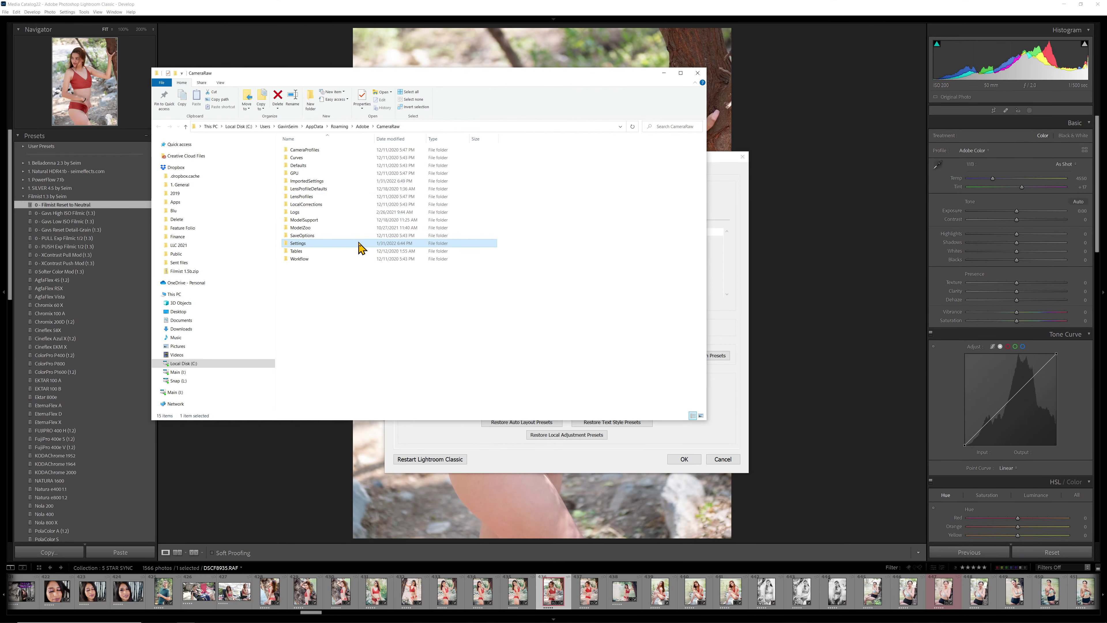
{"action": "double_click", "coordinate": [360, 246]}
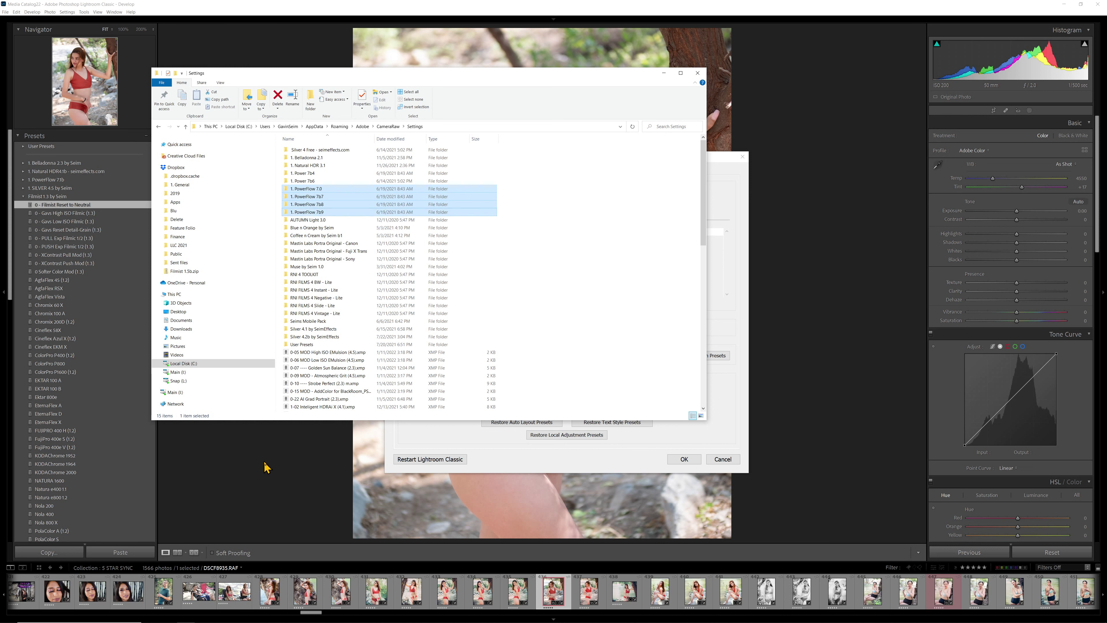
{"action": "left_click", "coordinate": [419, 446]}
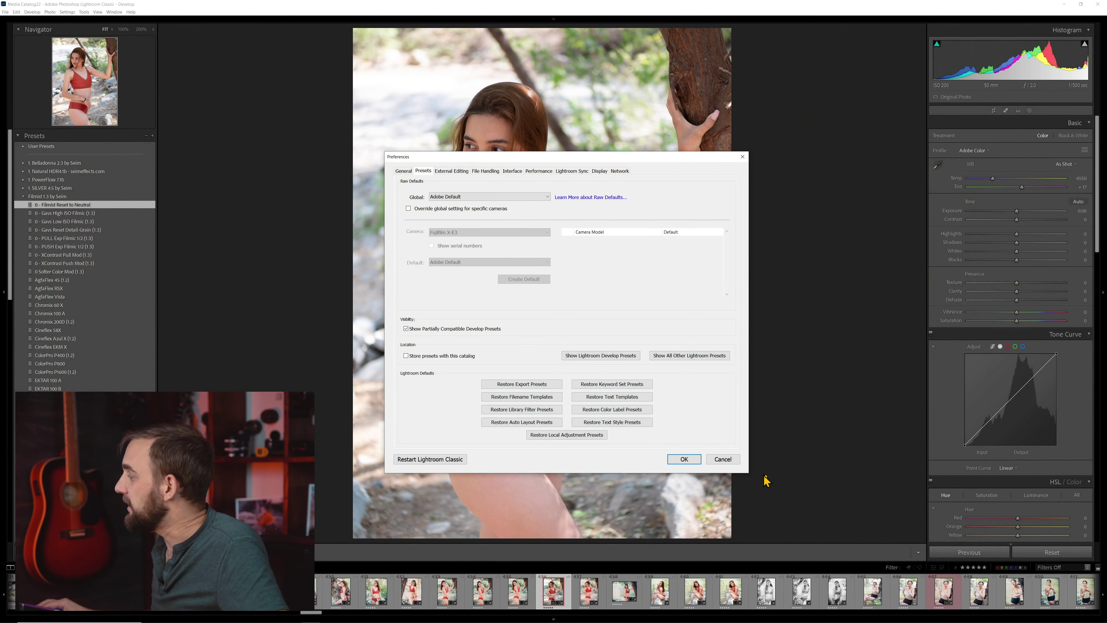
{"action": "left_click", "coordinate": [724, 459]}
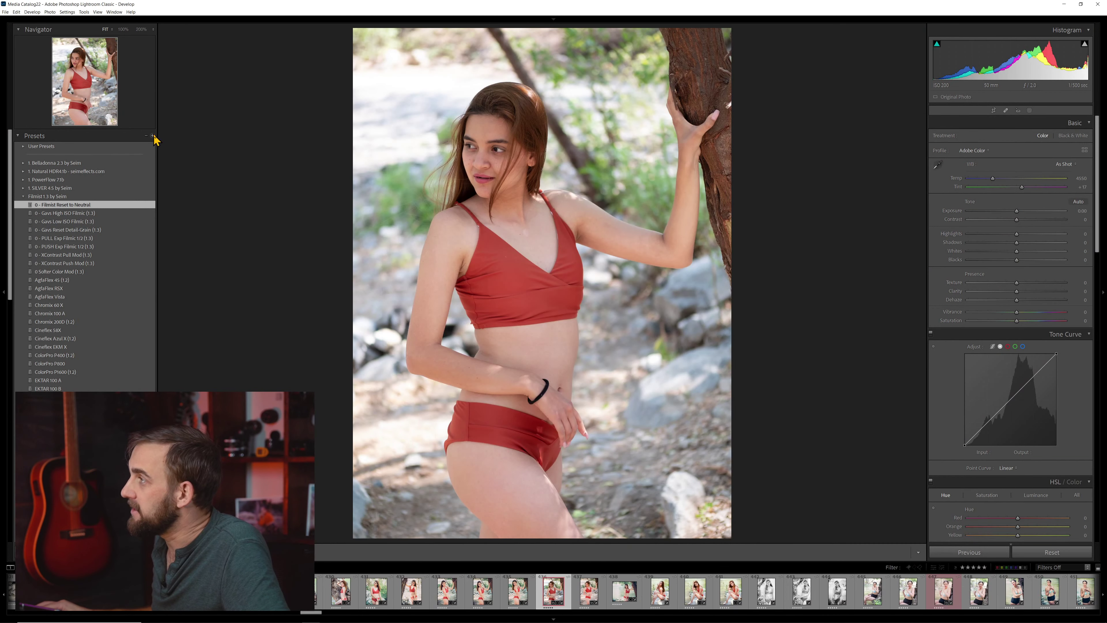
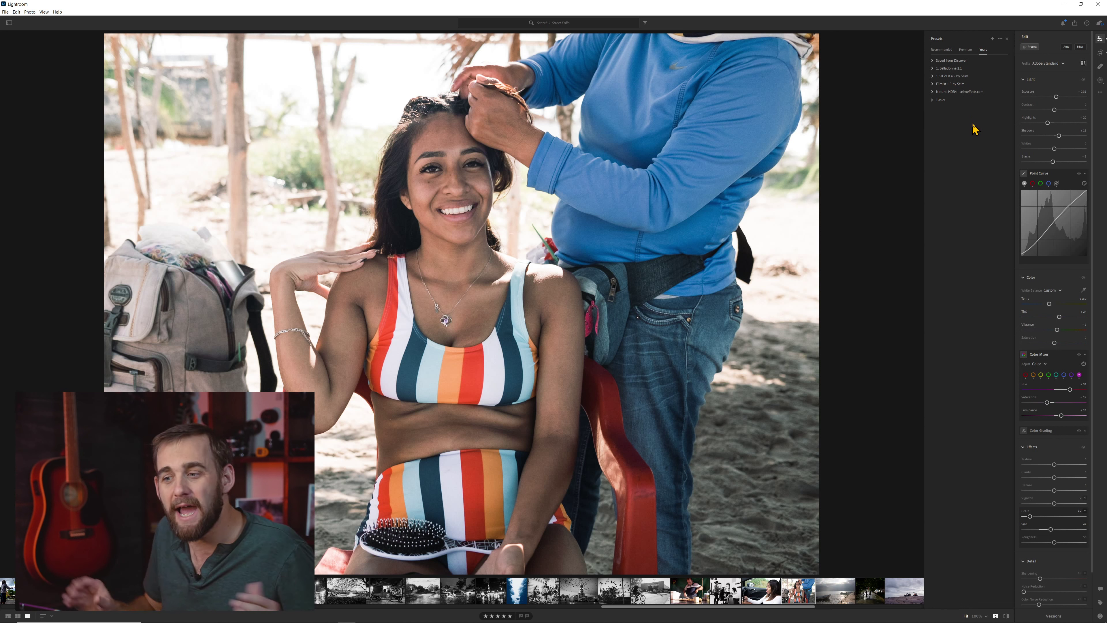
In Lightroom, view the group management options for the Filmist 1.3 by Seim and 1. Belladonna 2.1 preset groups
{"action": "right_click", "coordinate": [953, 84]}
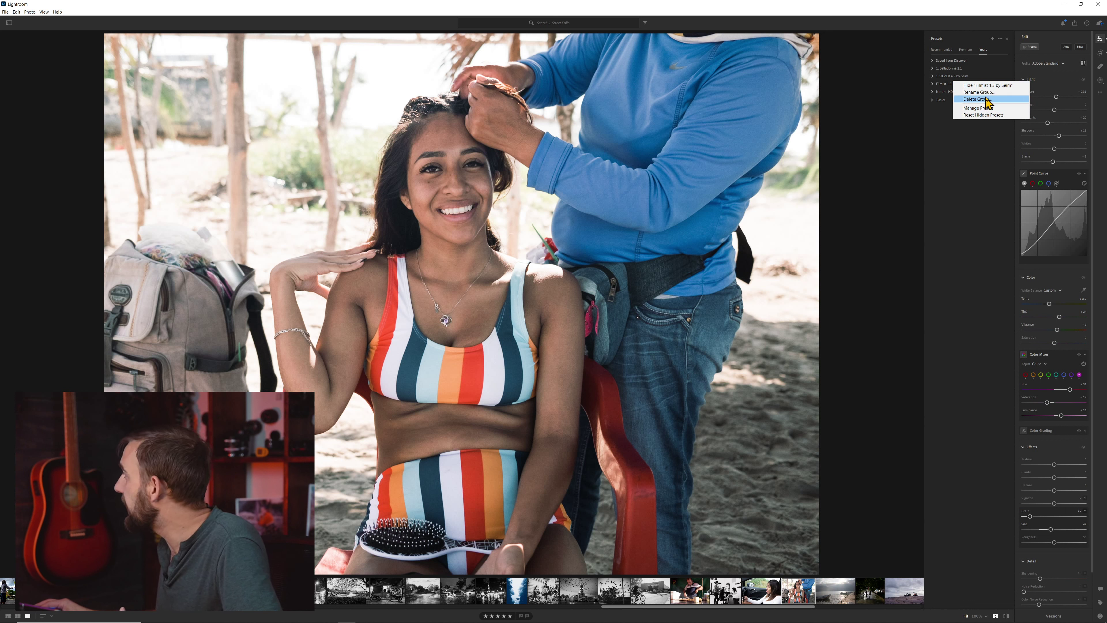
{"action": "right_click", "coordinate": [953, 68]}
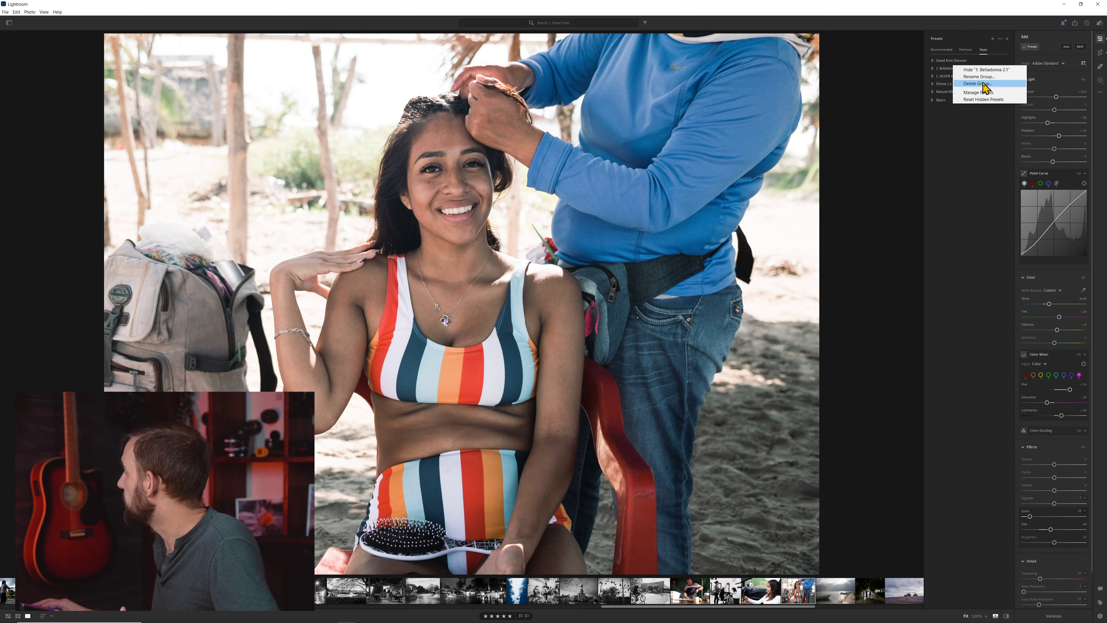
{"action": "left_click", "coordinate": [973, 147]}
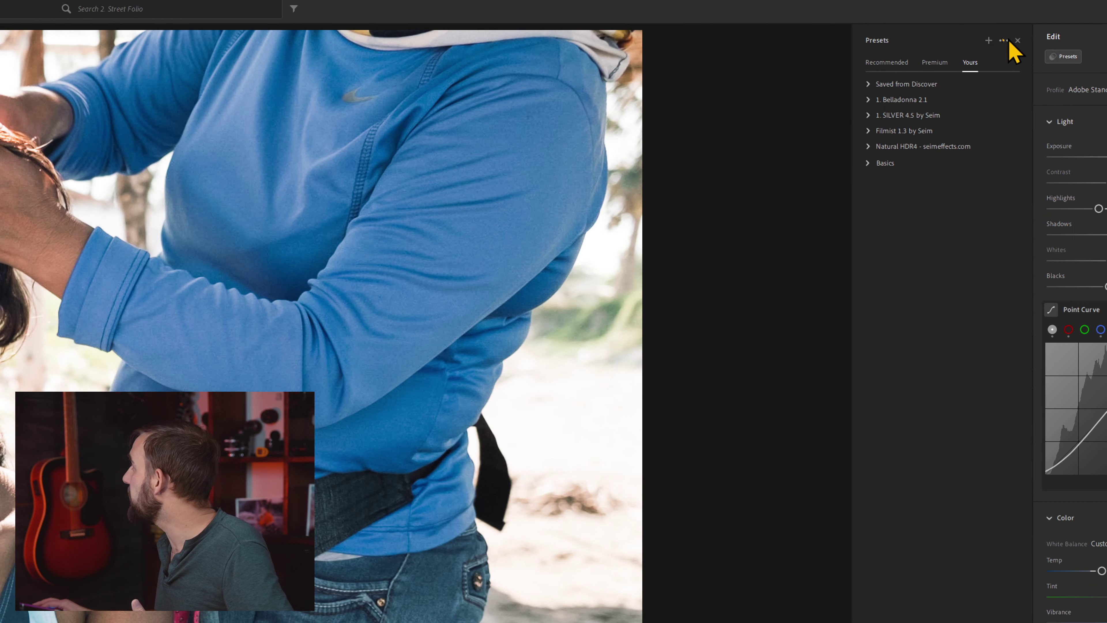
Import the Filmist 1.3 by Seim.zip preset package from the Desktop into Lightroom
{"action": "left_click", "coordinate": [1001, 40]}
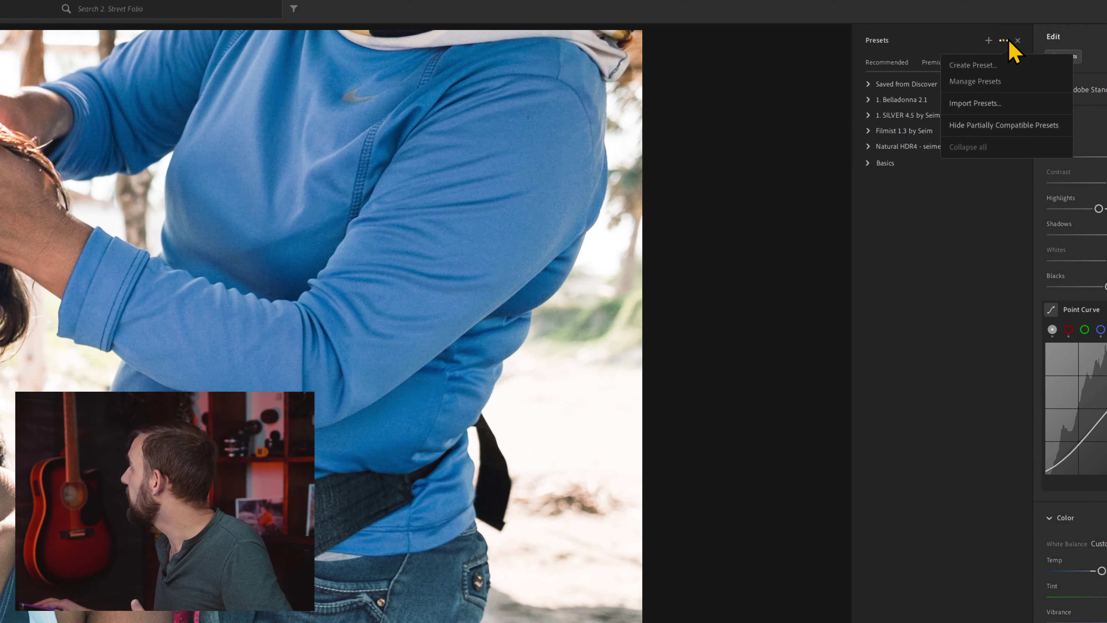
{"action": "left_click", "coordinate": [974, 103]}
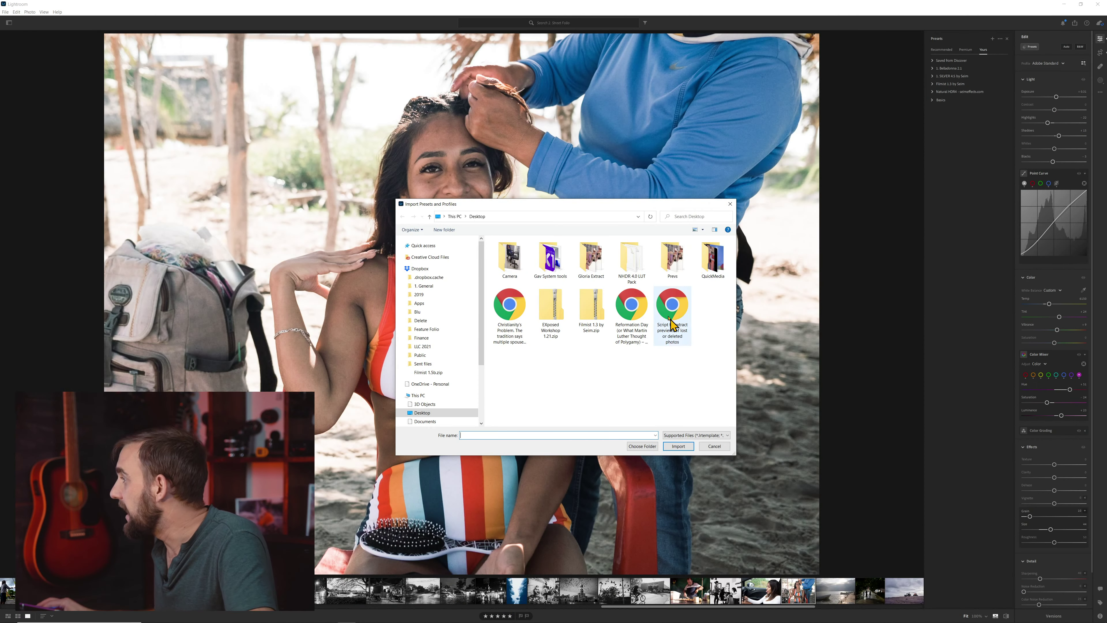
{"action": "left_click", "coordinate": [191, 580]}
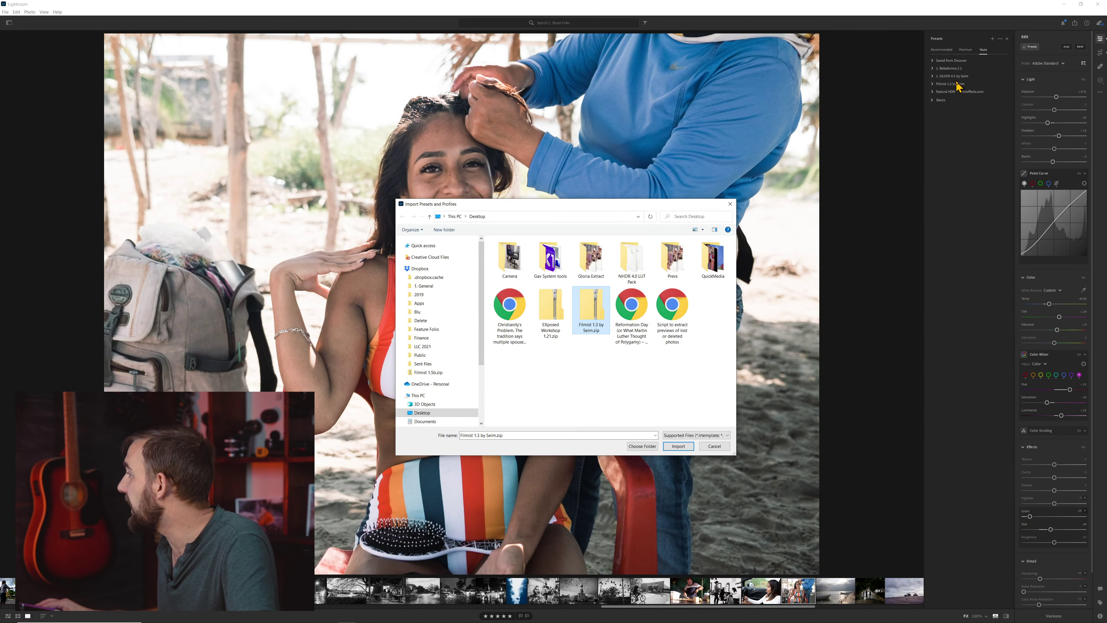
{"action": "key", "text": "Return"}
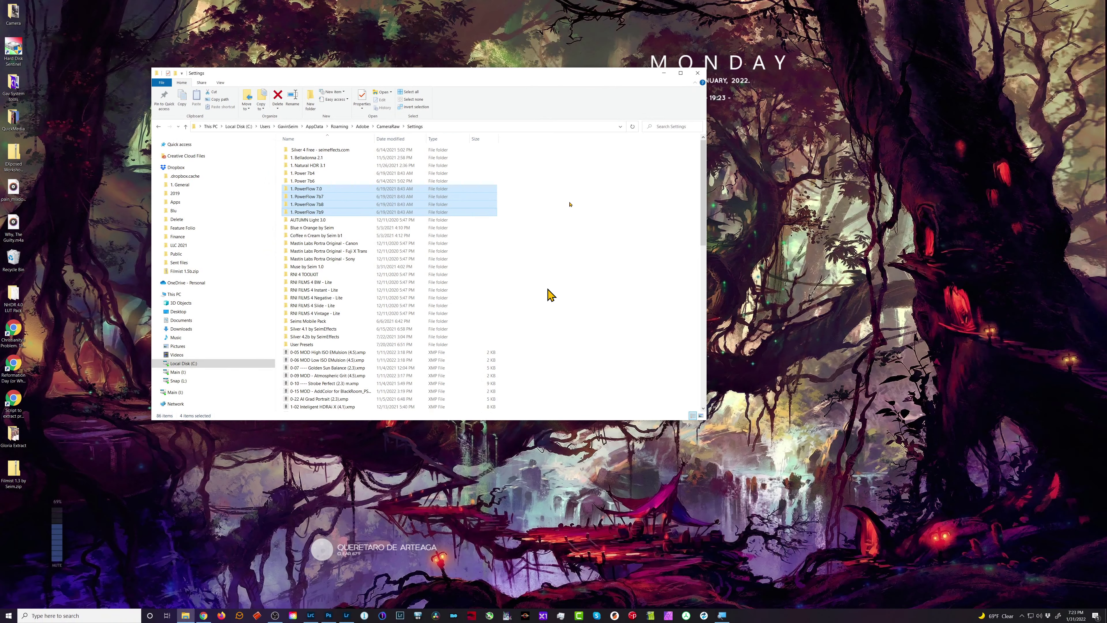
Close the CameraRaw Settings folder window, then switch to Photoshop and open the portrait photo in the Camera Raw Filter
{"action": "left_click", "coordinate": [697, 73]}
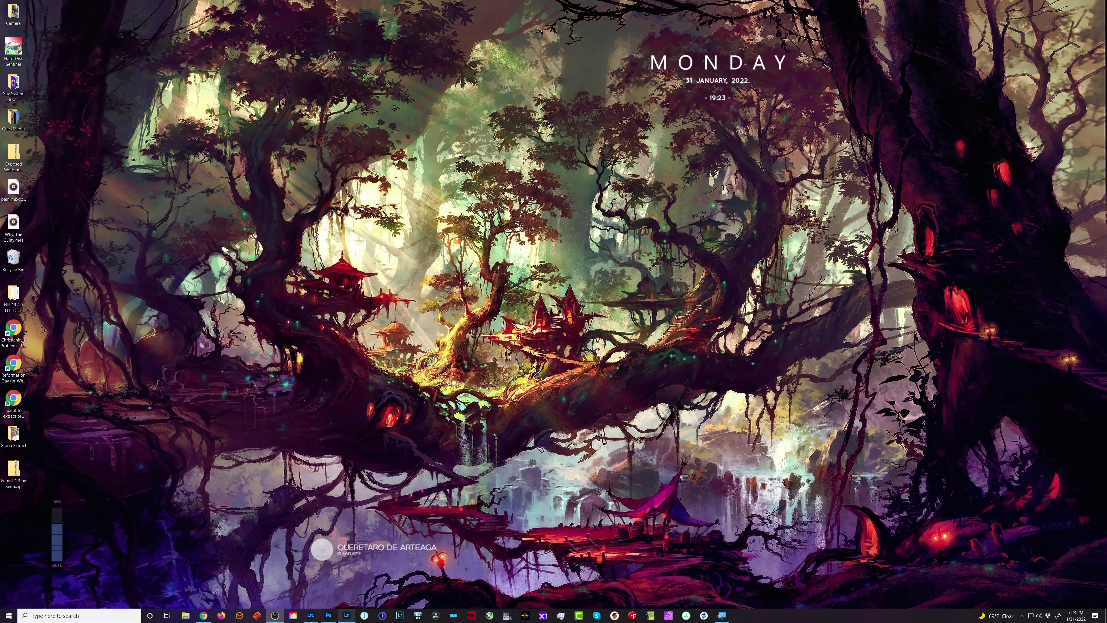
{"action": "left_click", "coordinate": [328, 615]}
{"action": "scroll", "coordinate": [389, 138], "scroll_direction": "up", "scroll_amount": 2}
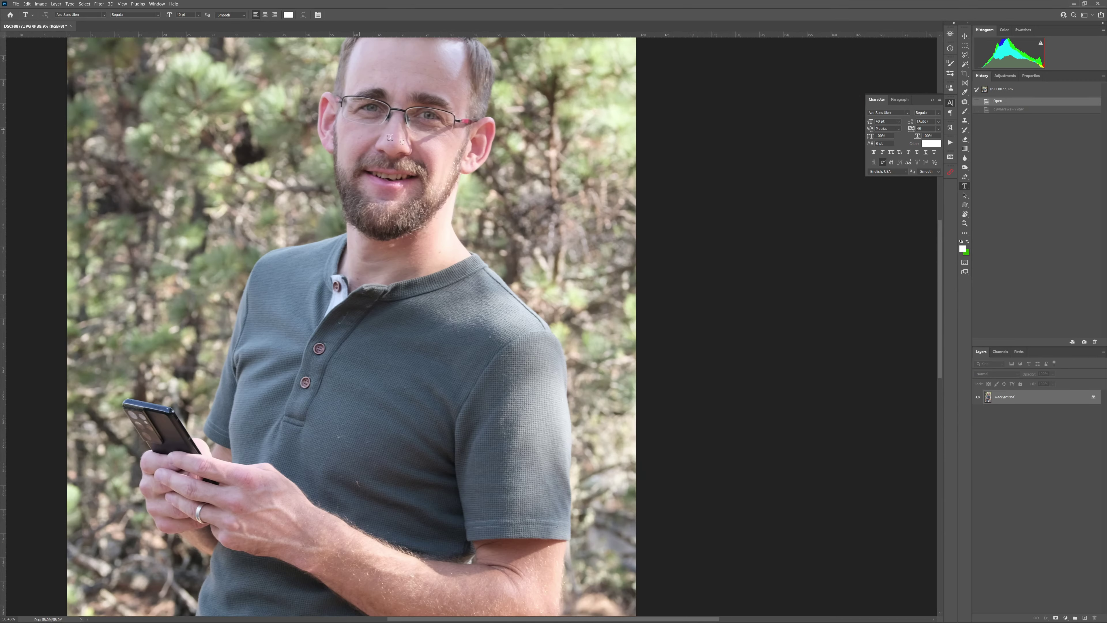
{"action": "left_click_drag", "start_coordinate": [392, 132], "coordinate": [706, 159]}
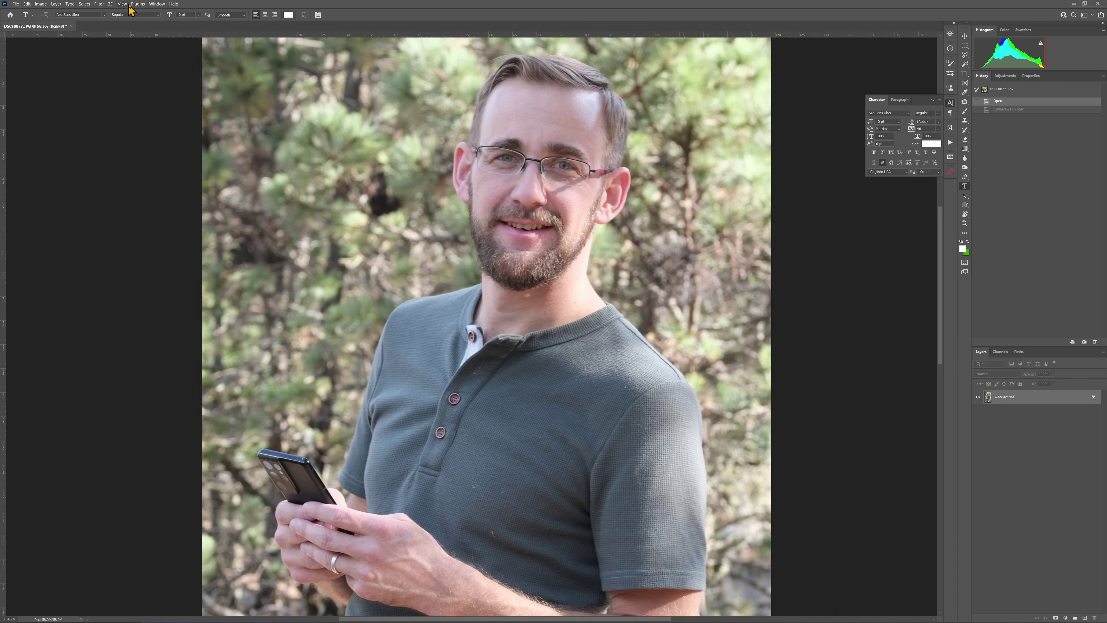
{"action": "left_click", "coordinate": [104, 4]}
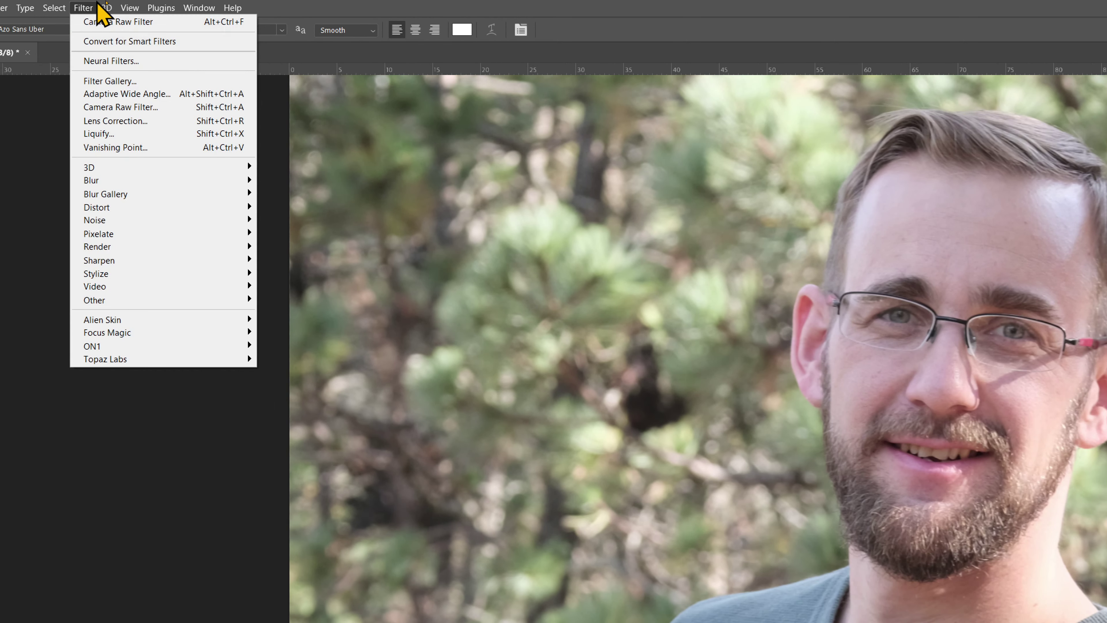
{"action": "left_click", "coordinate": [134, 108]}
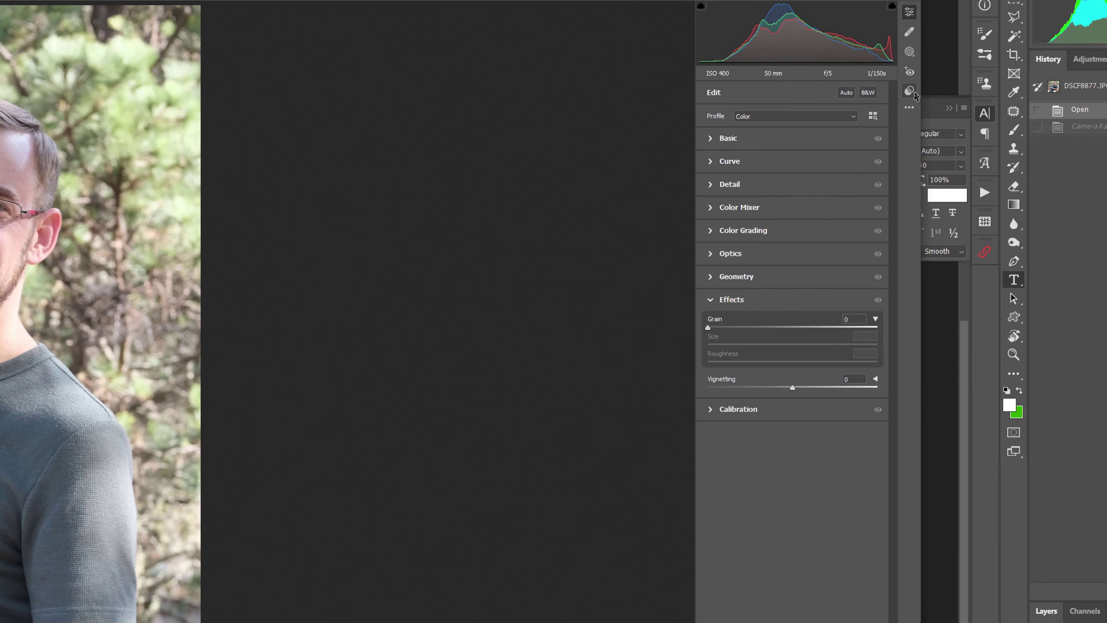
In the Camera Raw presets, examine the contents of the Filmist 1.3 by Seim group and its group management options
{"action": "left_click", "coordinate": [913, 91]}
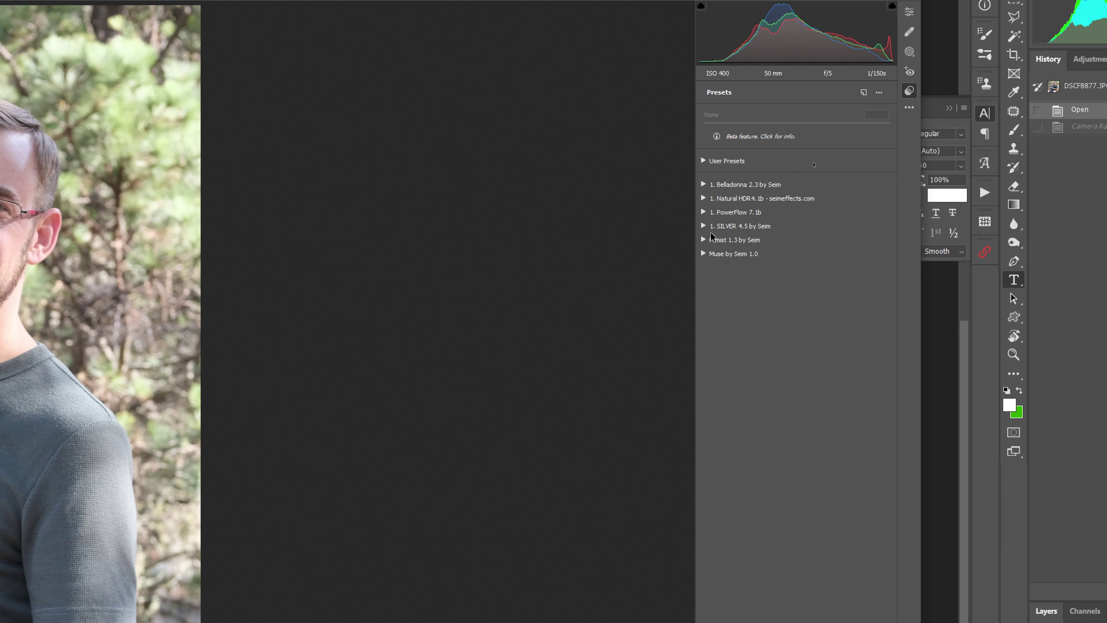
{"action": "left_click", "coordinate": [703, 241]}
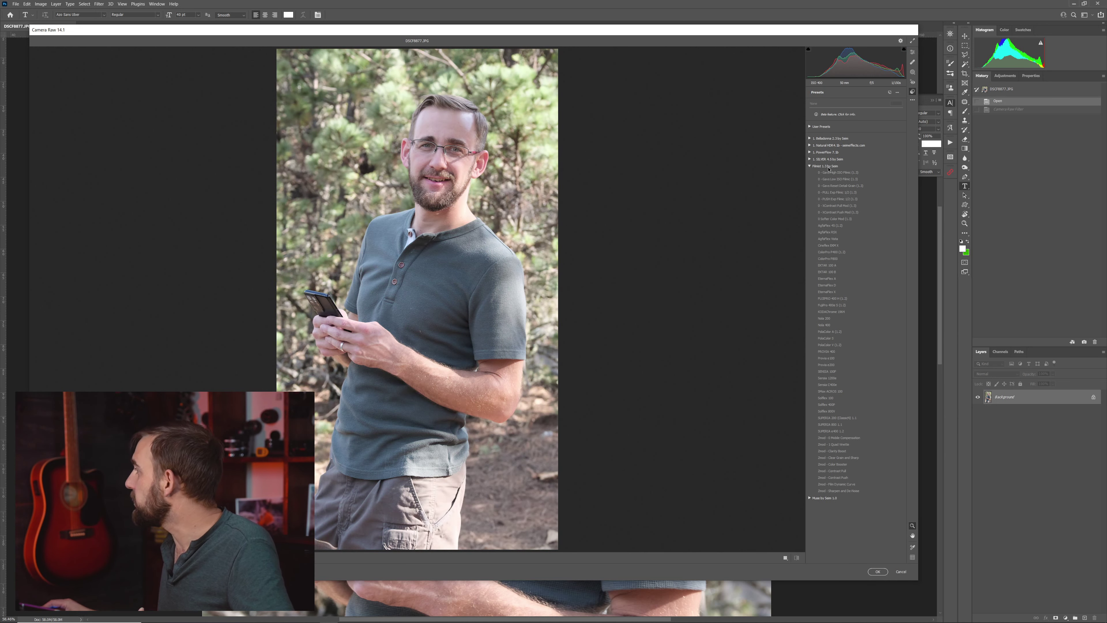
{"action": "left_click", "coordinate": [811, 166]}
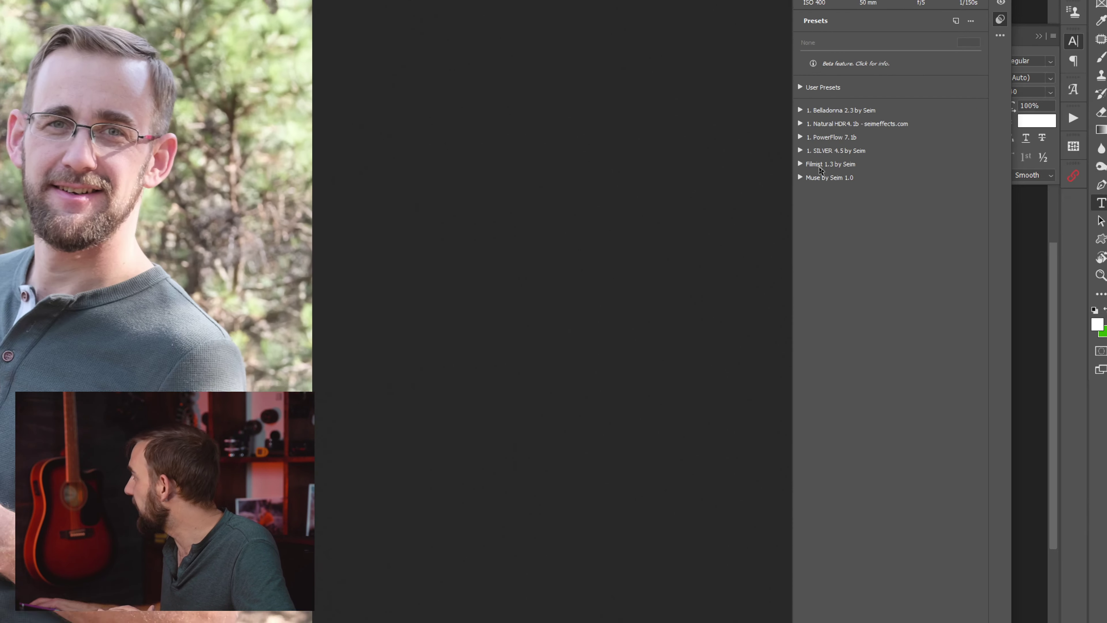
{"action": "right_click", "coordinate": [819, 168]}
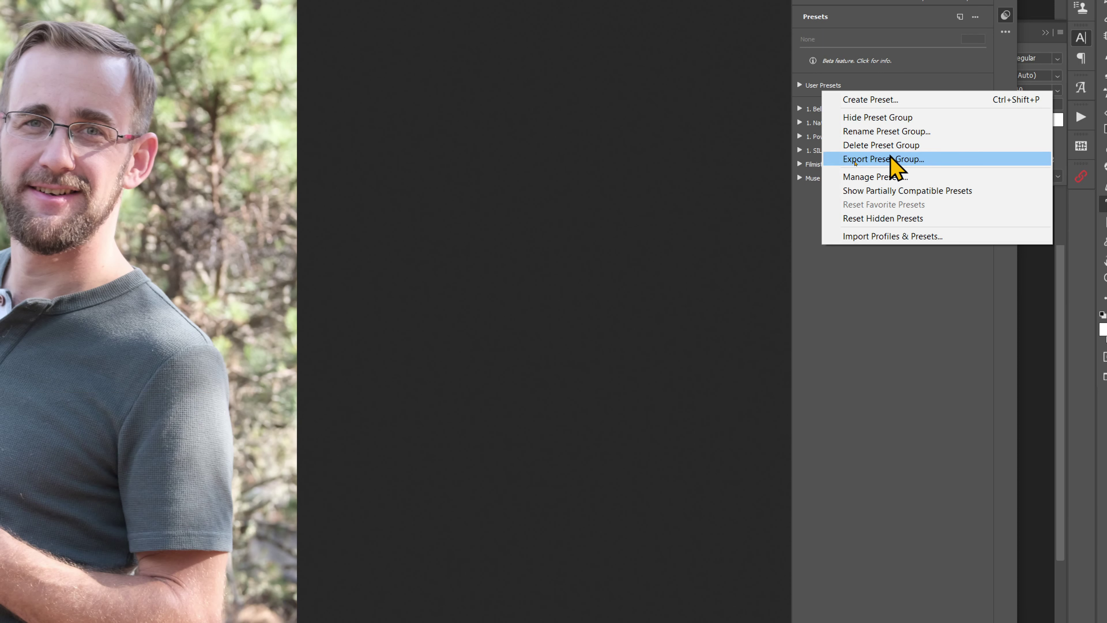
{"action": "left_click", "coordinate": [907, 361]}
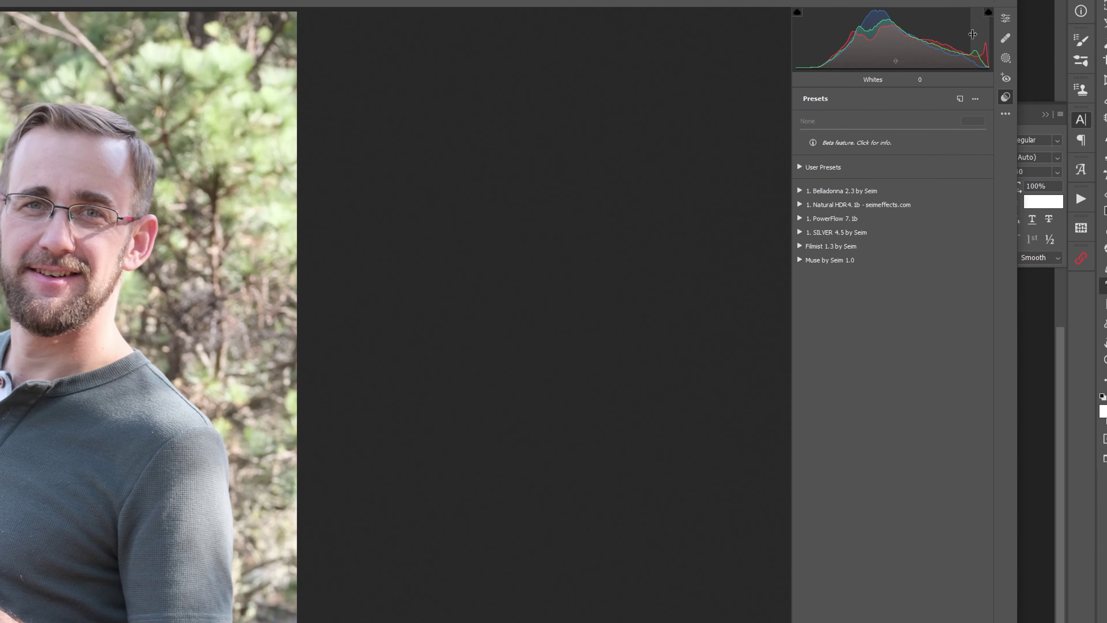
Open the import of profiles and presets from the Camera Raw preset options
{"action": "left_click", "coordinate": [975, 16]}
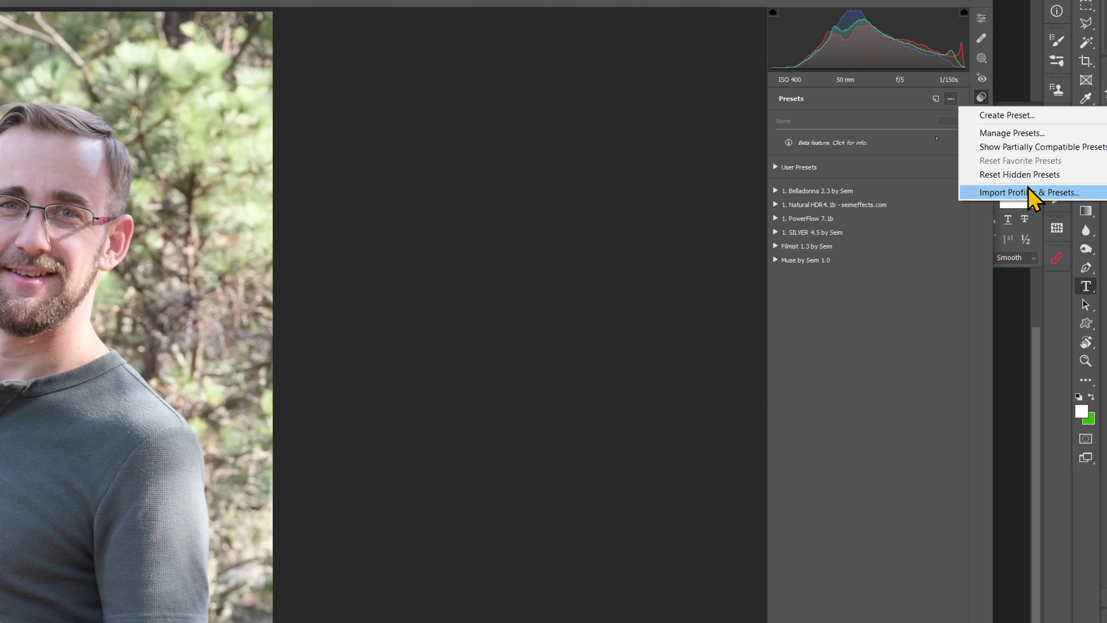
{"action": "left_click", "coordinate": [1028, 192]}
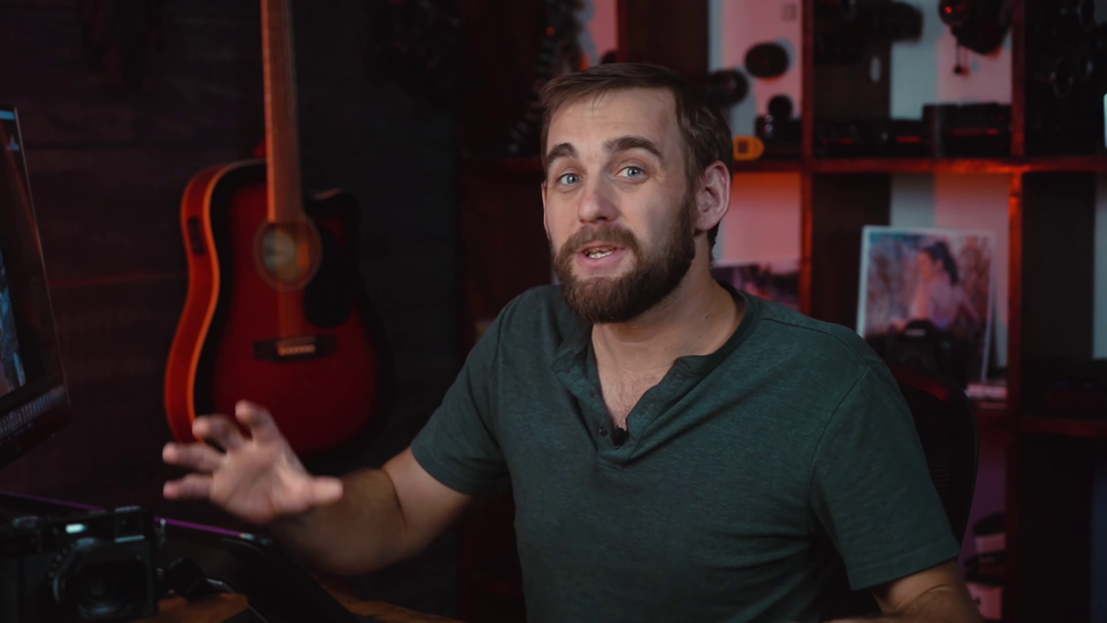